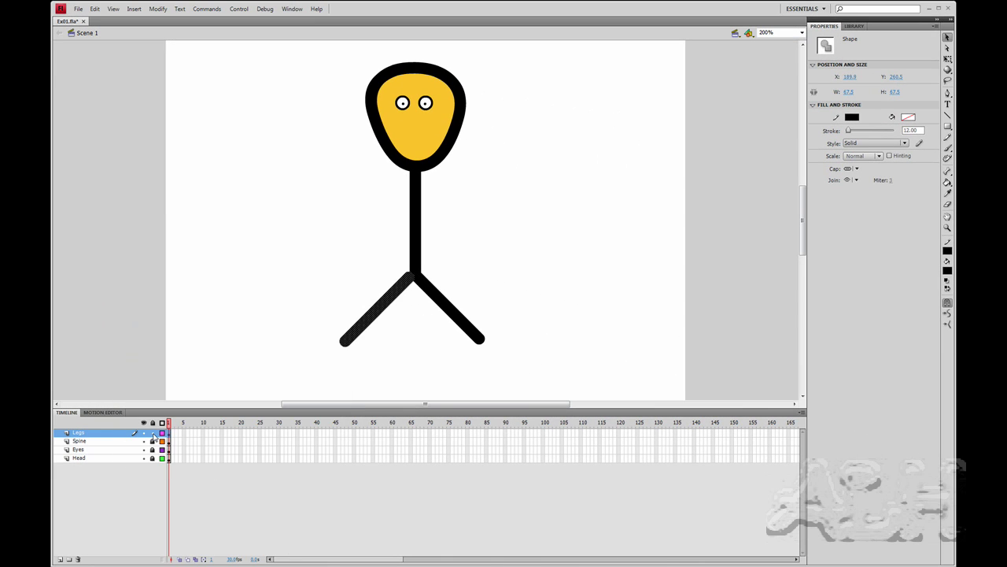
# Step: Lock the Legs layer and switch it to outline-only display
pyautogui.click(152, 432)
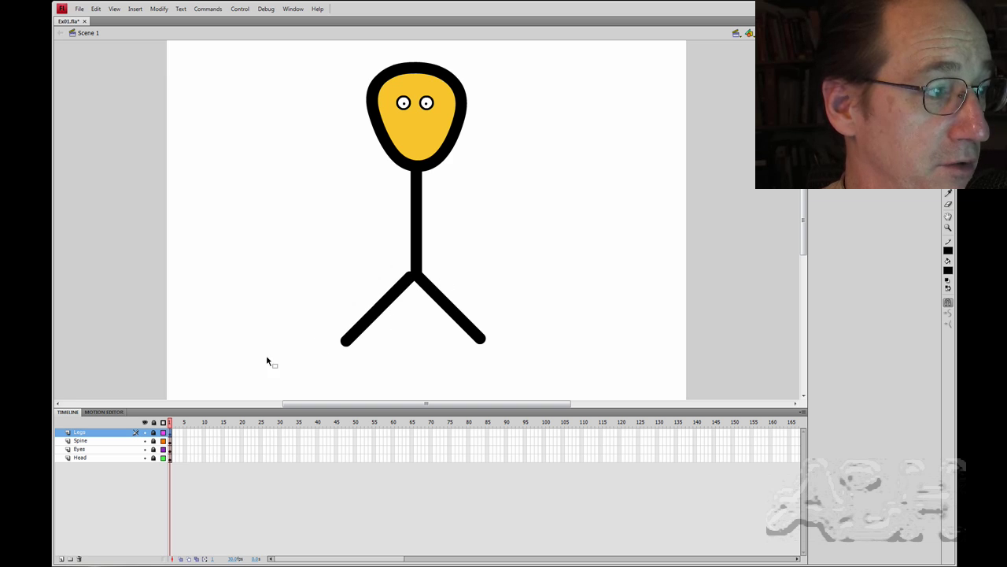
pyautogui.click(163, 433)
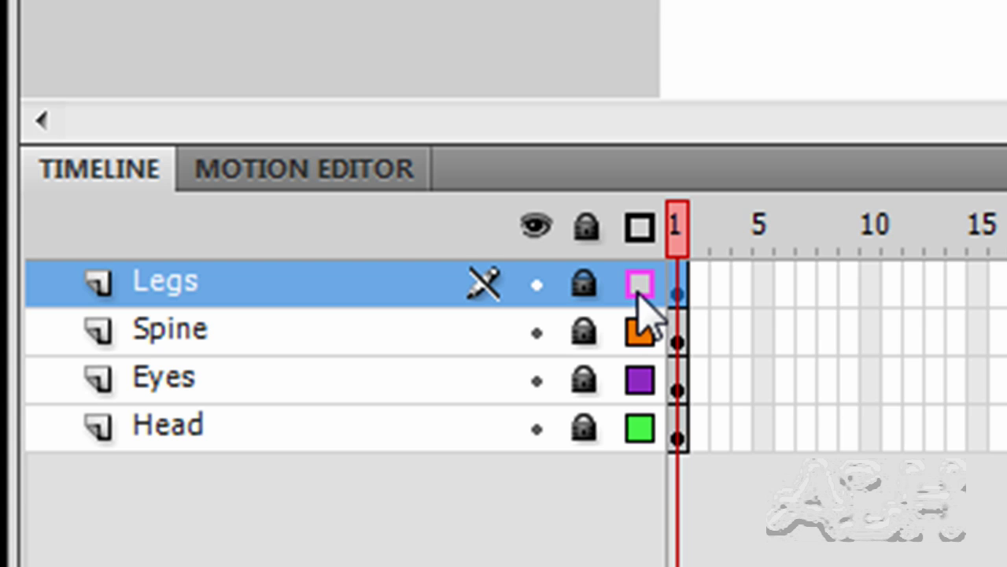
# Step: In Legs layer Properties, set the outline colour to blue #0000CC
pyautogui.rightClick(307, 303)
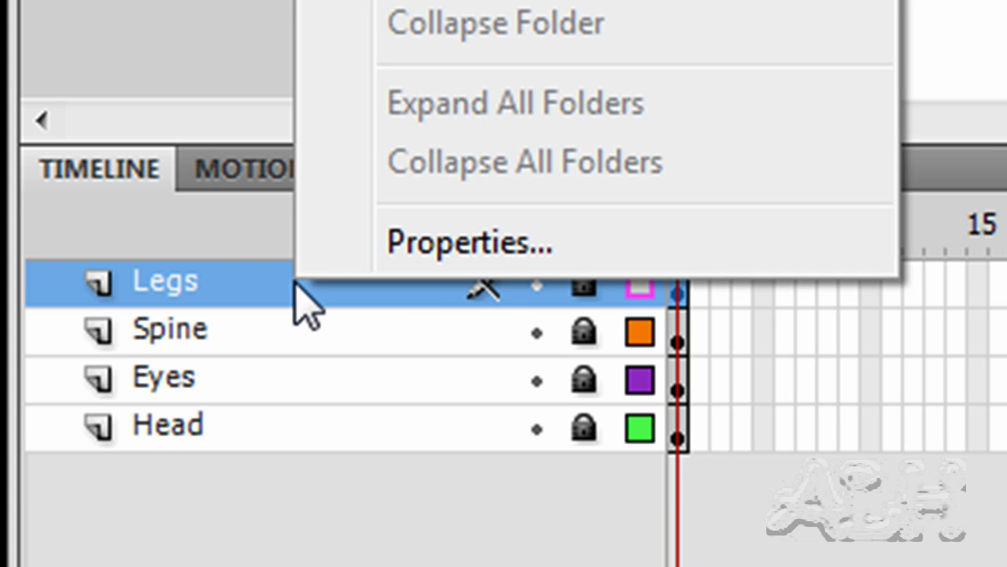
pyautogui.click(472, 241)
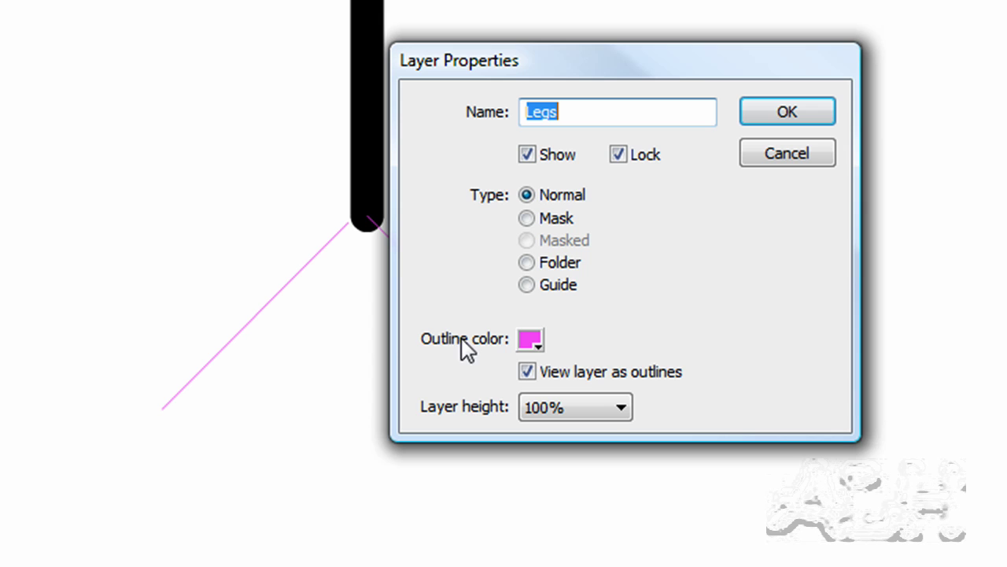
pyautogui.click(532, 338)
pyautogui.click(532, 339)
pyautogui.click(532, 338)
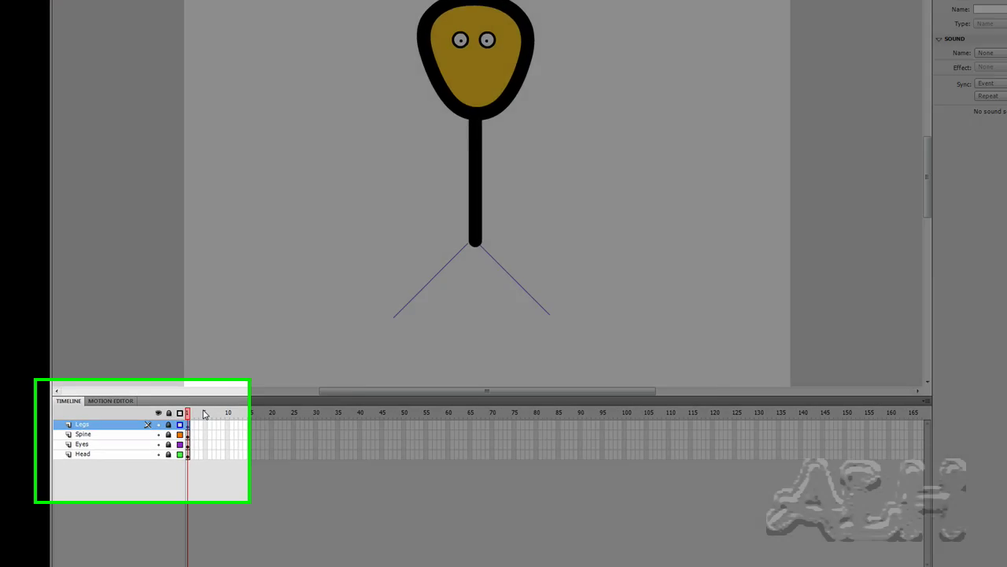
# Step: With Spine in outline view, nudge the left leg two steps right onto the spine, then restore solid display
pyautogui.click(180, 433)
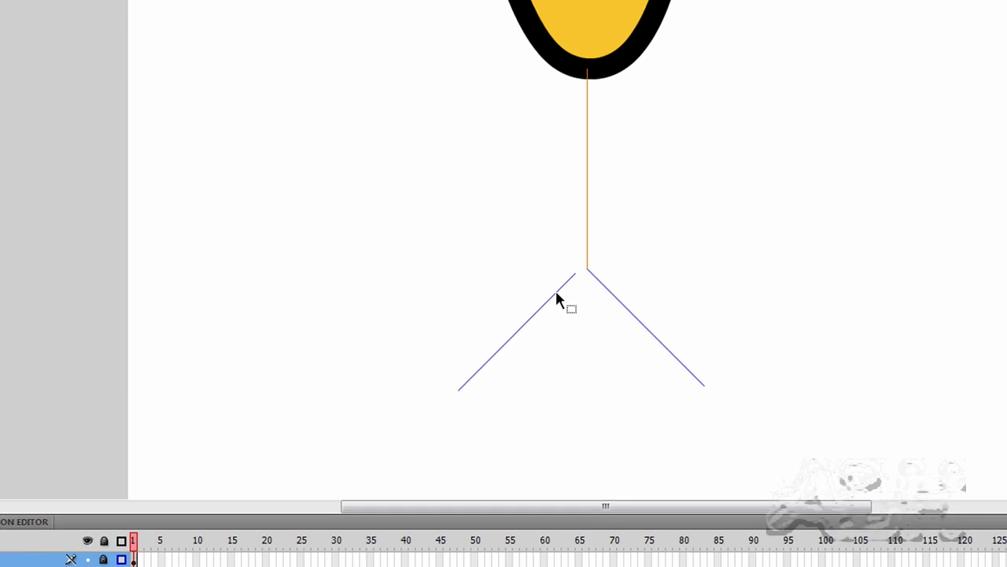
pyautogui.click(132, 551)
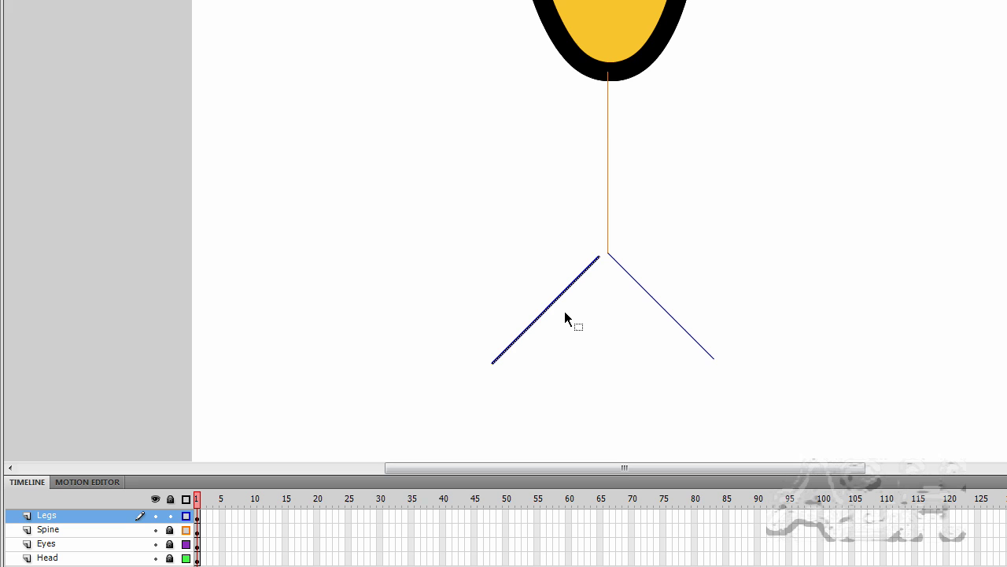
pyautogui.press('Right')
pyautogui.press('Right')
pyautogui.press('Right')
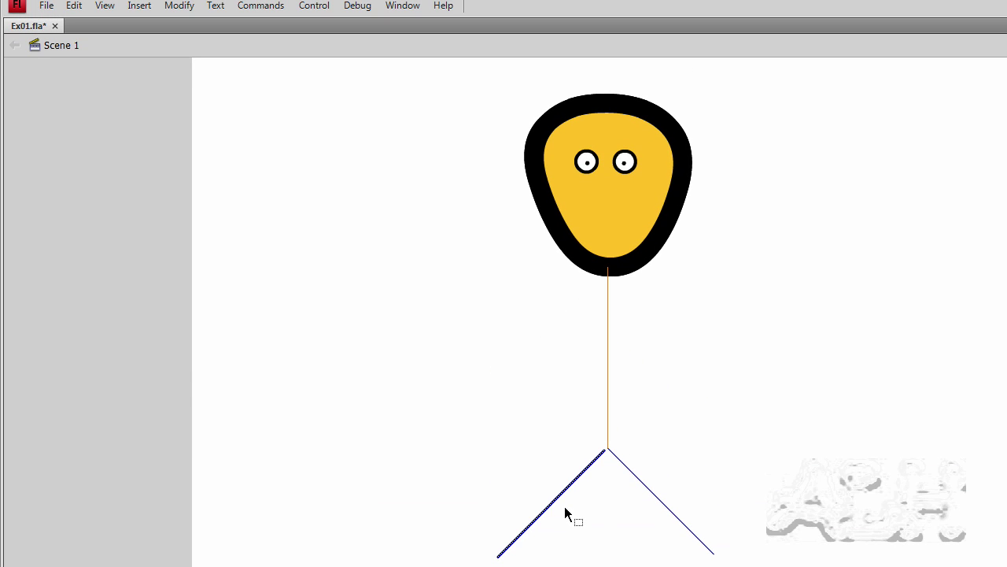
pyautogui.press('Right')
pyautogui.press('Right')
pyautogui.press('Right')
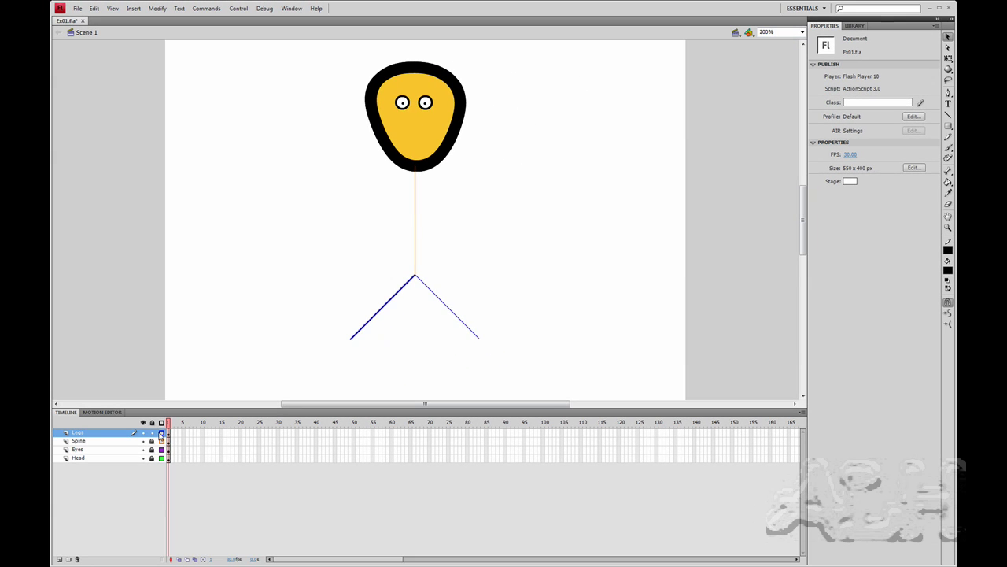
pyautogui.click(161, 434)
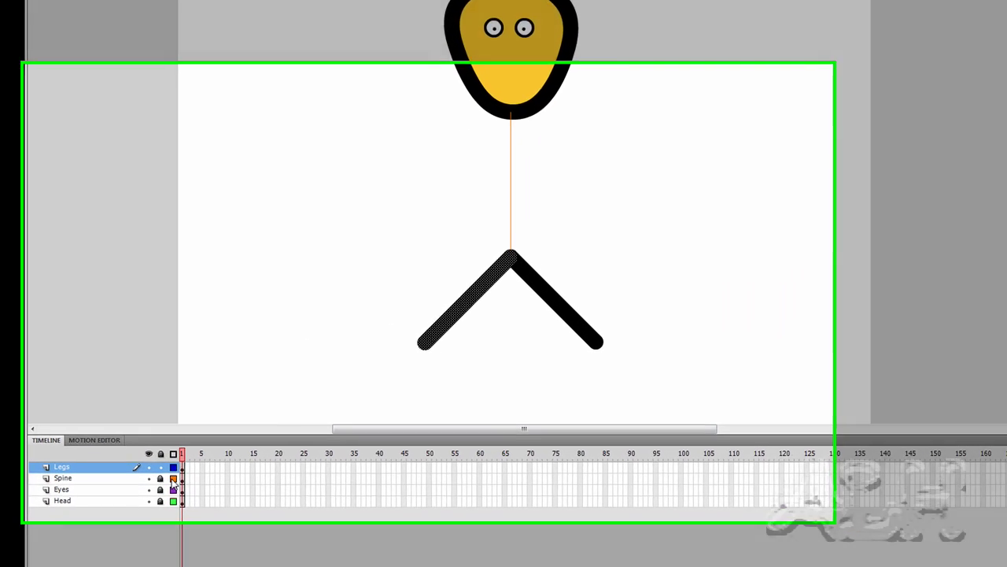
pyautogui.click(161, 440)
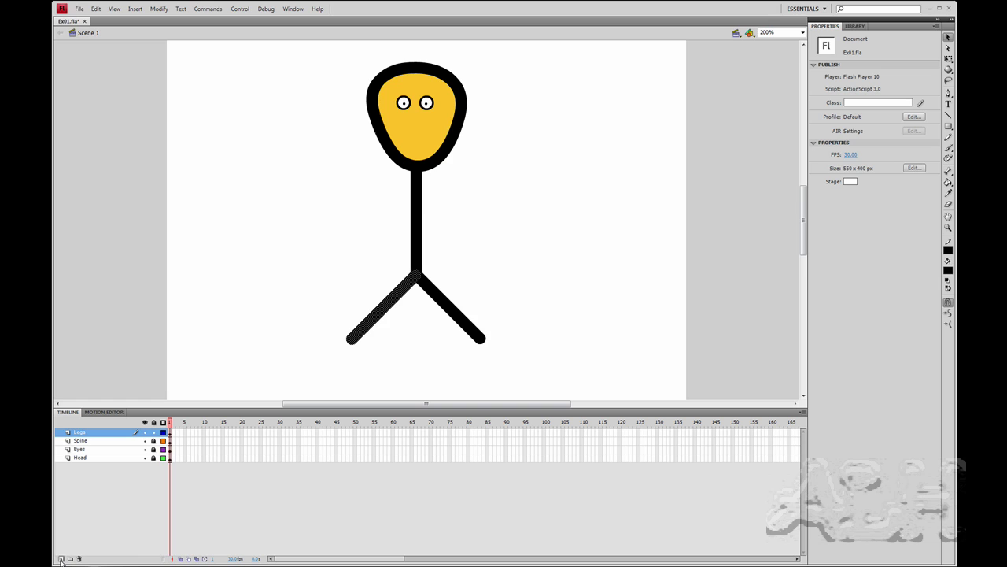
# Step: Insert a new layer above Legs and name it Arms
pyautogui.click(60, 558)
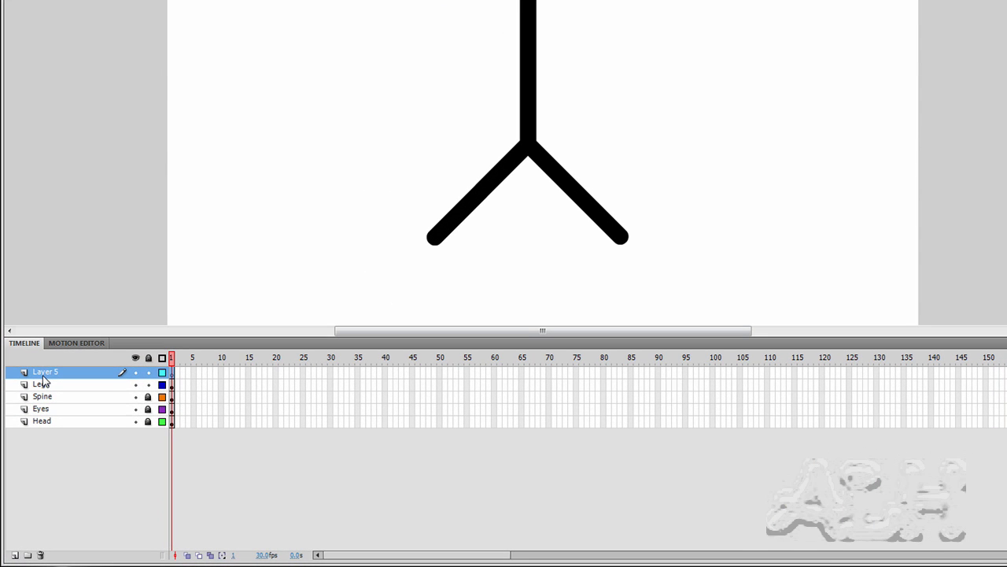
pyautogui.doubleClick(80, 434)
pyautogui.write('Arms')
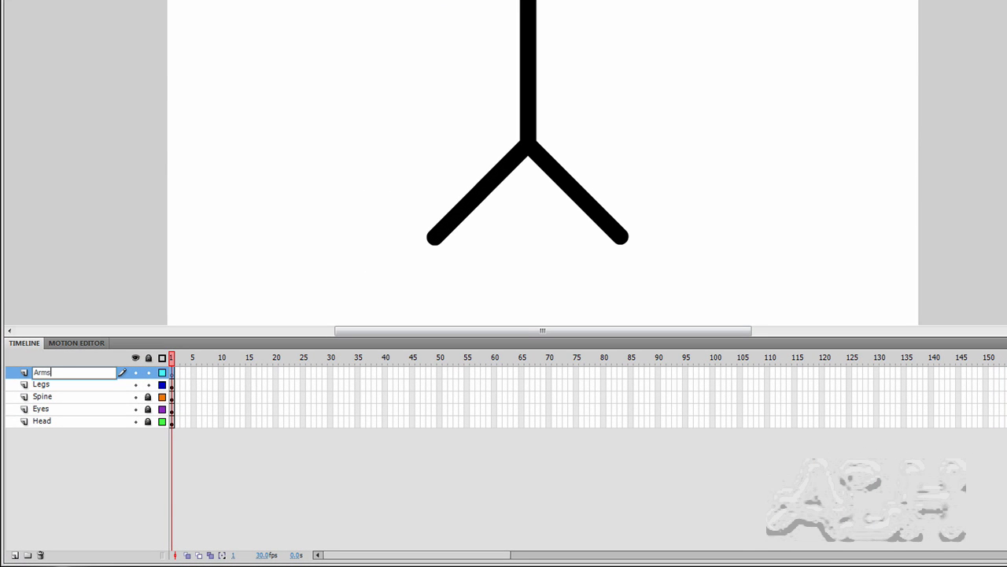
pyautogui.press('Return')
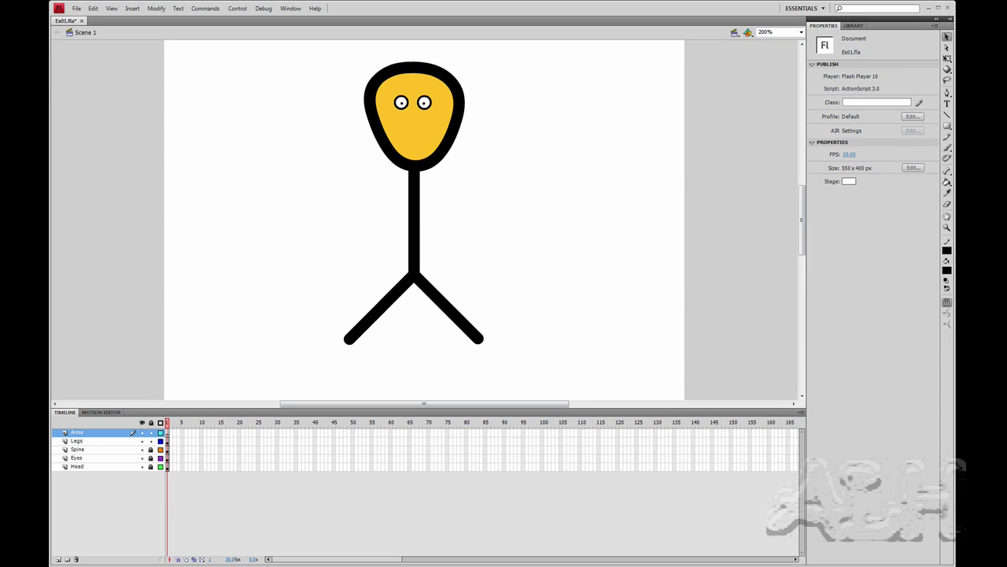
# Step: Draw an upper arm out from the spine and a forearm angling down, then select both
pyautogui.click(947, 114)
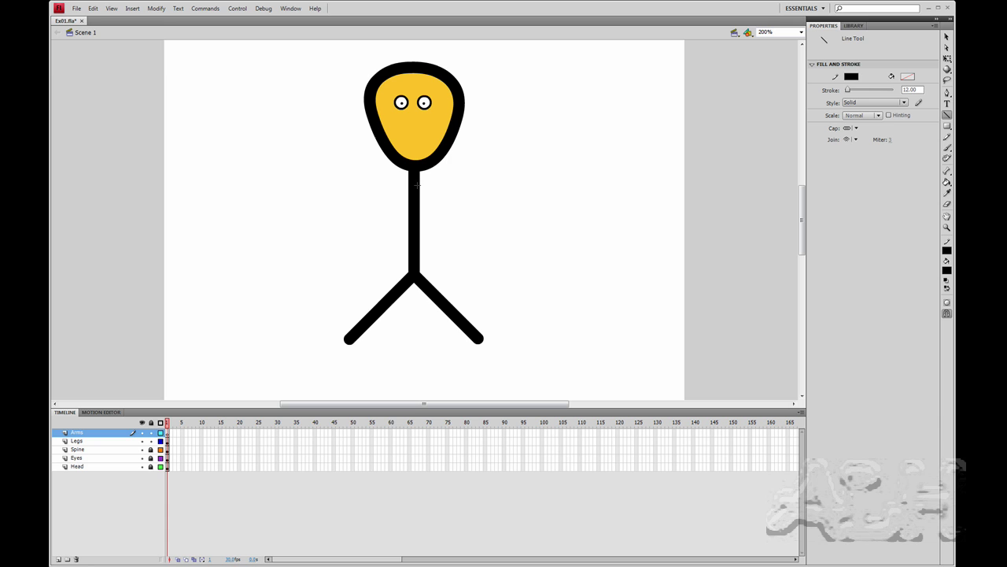
pyautogui.moveTo(417, 185); pyautogui.dragTo(445, 186)
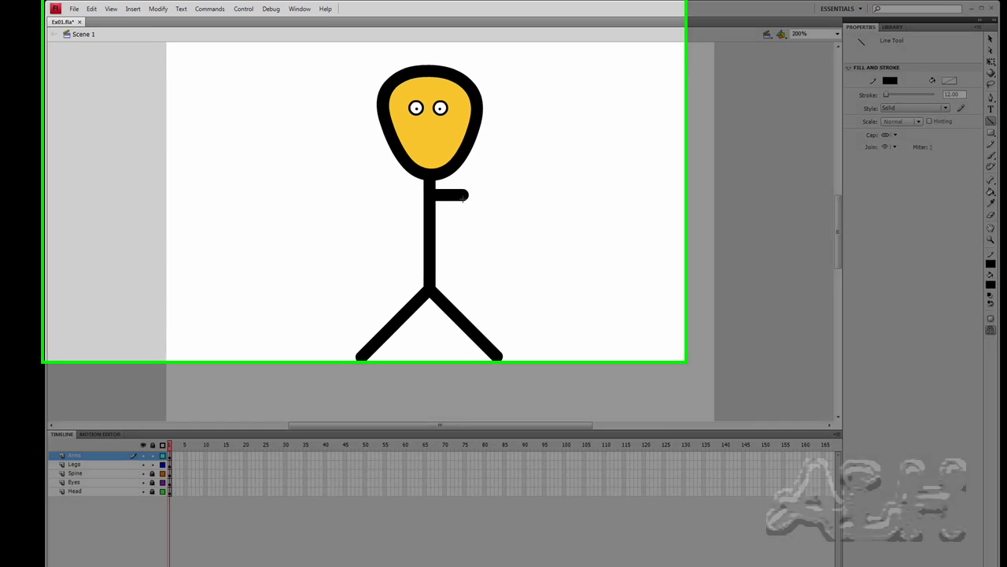
pyautogui.moveTo(661, 309); pyautogui.dragTo(721, 374)
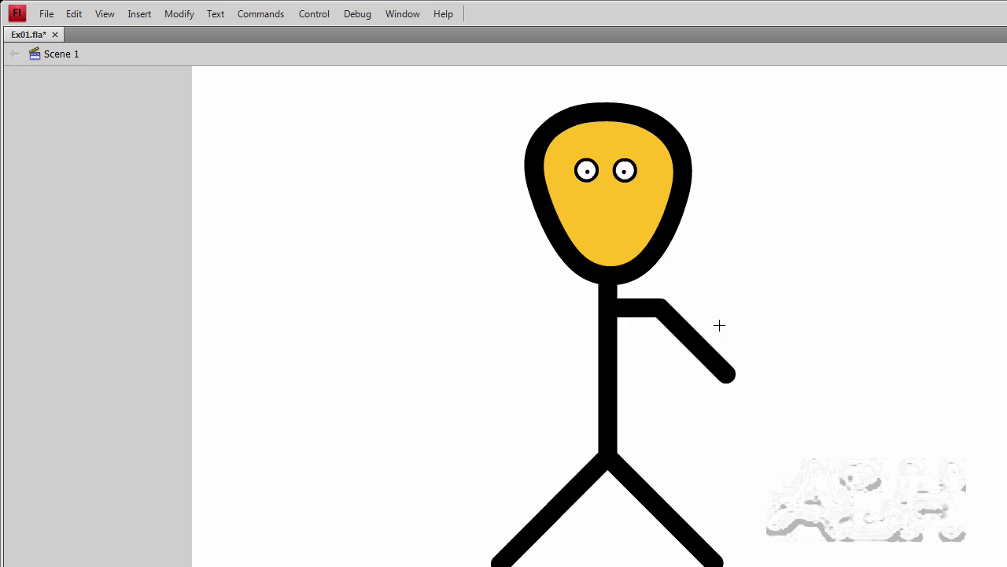
pyautogui.click(690, 334)
pyautogui.keyDown('shift'); pyautogui.click(631, 308); pyautogui.keyUp('shift')
# Step: Drag the arm copy across the body and flip it horizontally
pyautogui.moveTo(699, 347); pyautogui.dragTo(660, 371)
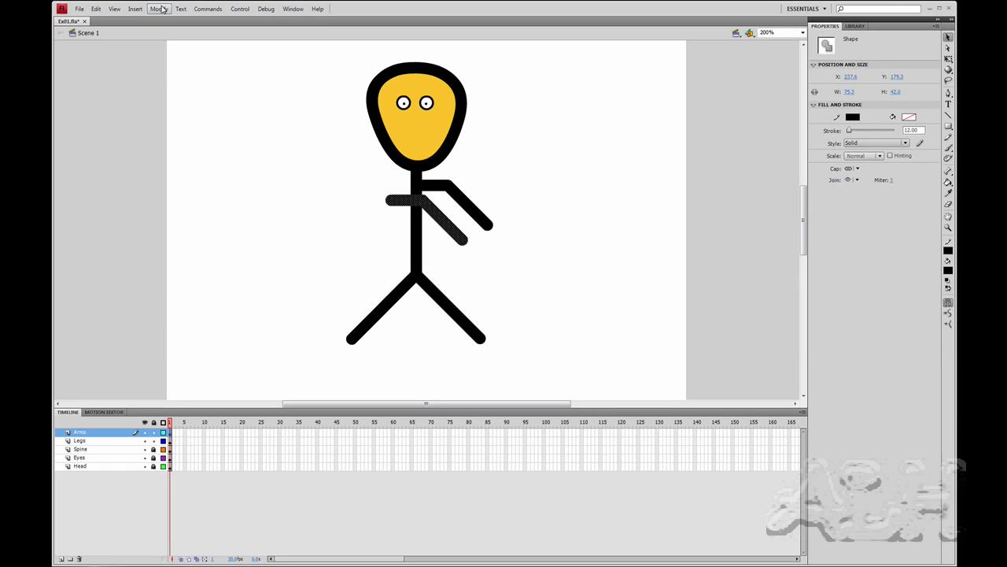
pyautogui.click(170, 10)
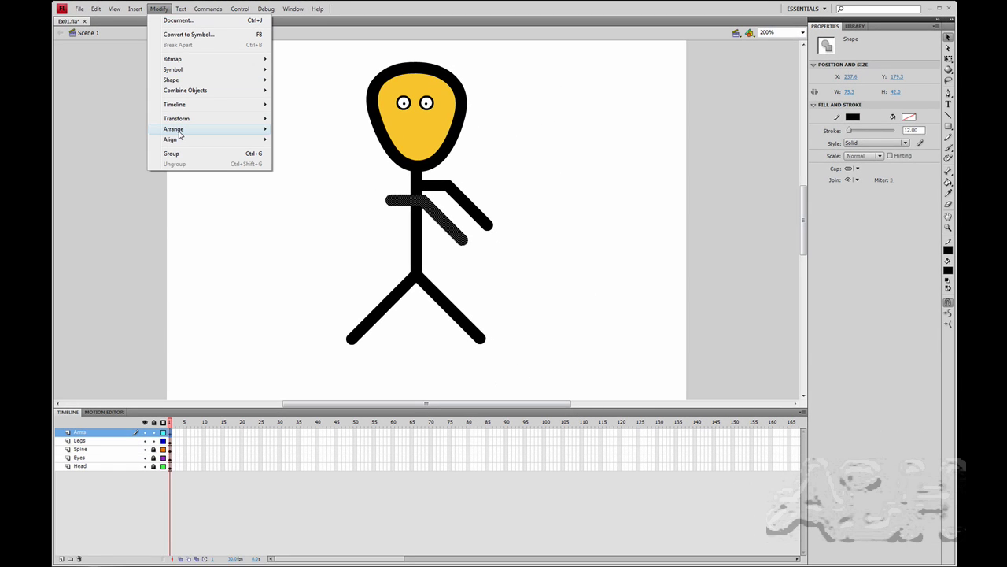
pyautogui.moveTo(194, 124)
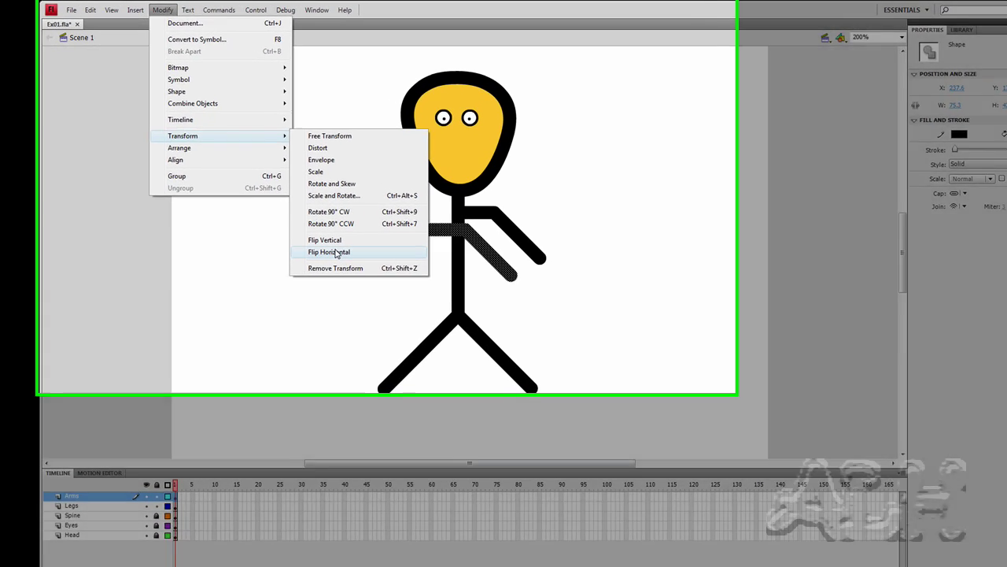
pyautogui.click(304, 220)
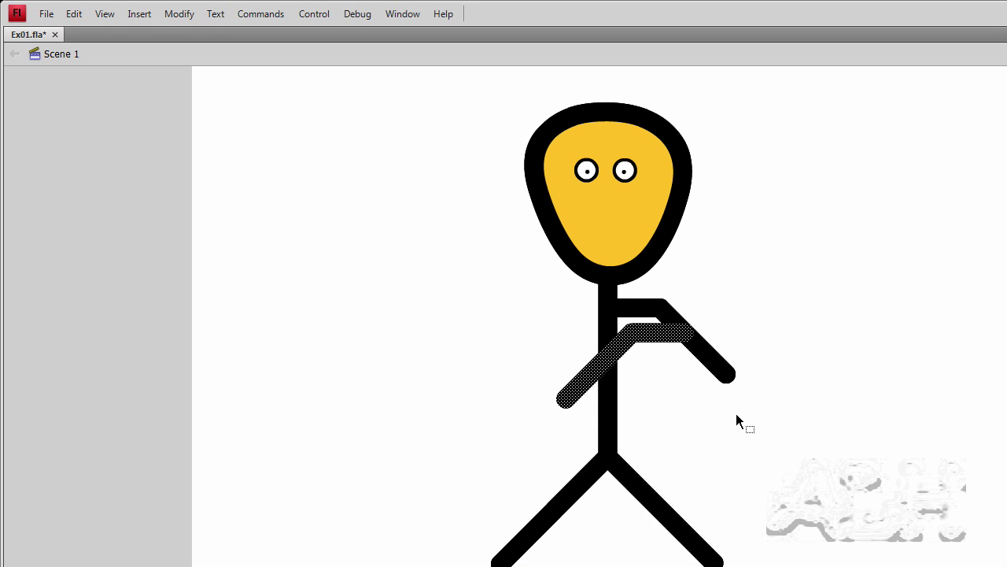
# Step: Nudge the flipped arm up and left into place, then deselect it
pyautogui.press('Up')
pyautogui.press('Up')
pyautogui.press('Up')
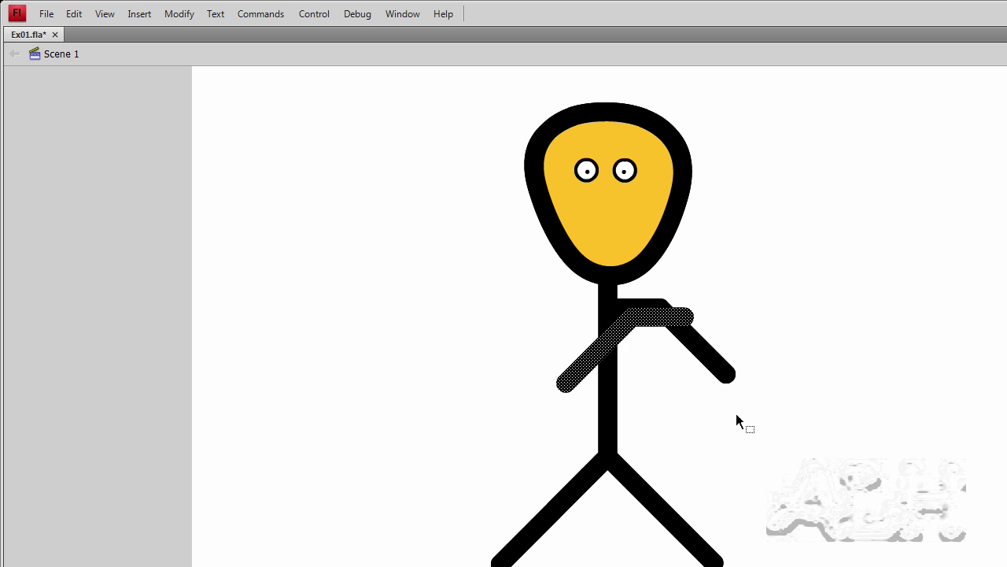
pyautogui.press('Left')
pyautogui.press('Left')
pyautogui.press('Left')
pyautogui.press('Left')
pyautogui.press('Left')
pyautogui.press('Left')
pyautogui.press('Left')
pyautogui.press('Left')
pyautogui.press('Left')
pyautogui.press('Left')
pyautogui.press('Left')
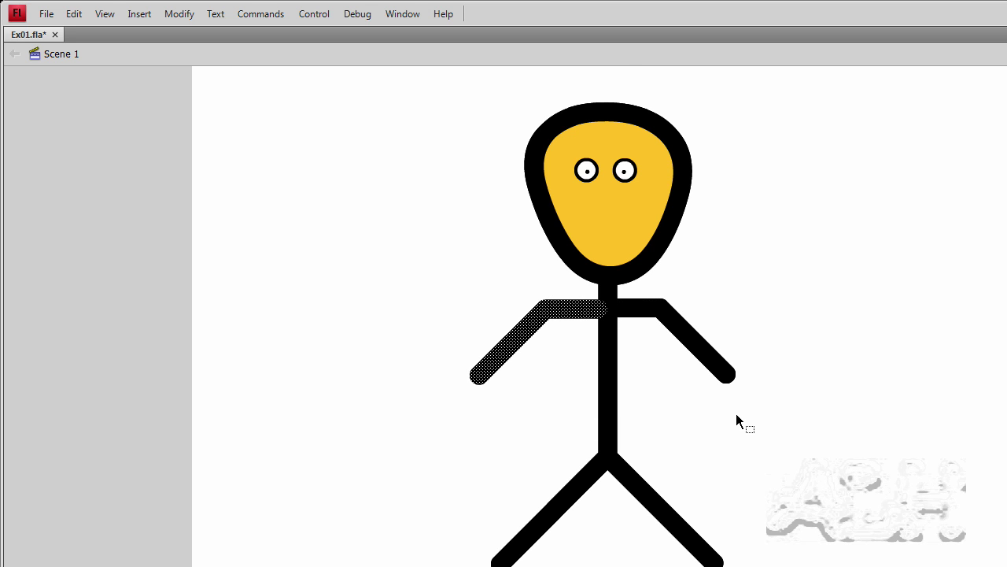
pyautogui.click(736, 413)
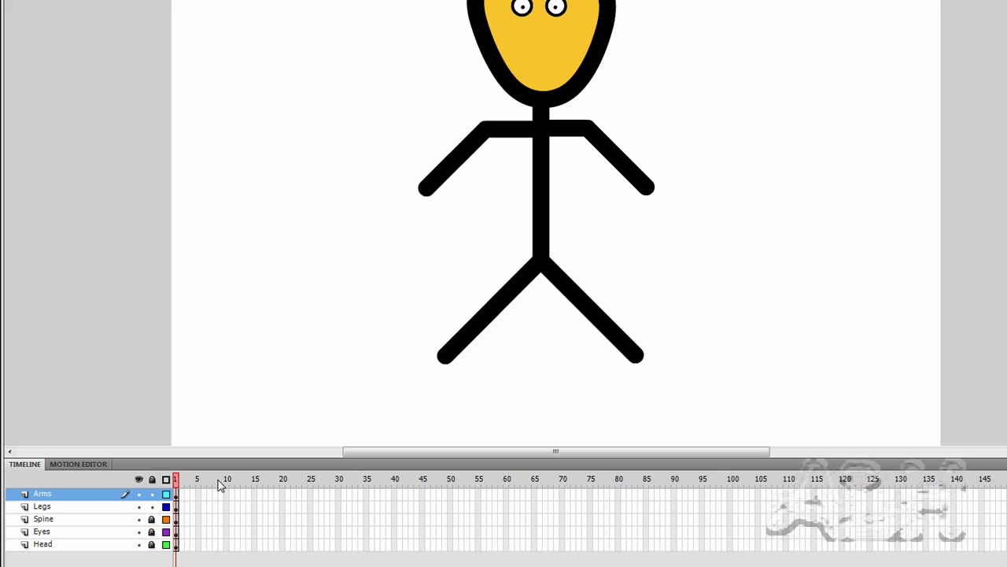
# Step: Show the Arms and Spine layers as outlines and zoom the stage to 400%
pyautogui.click(166, 494)
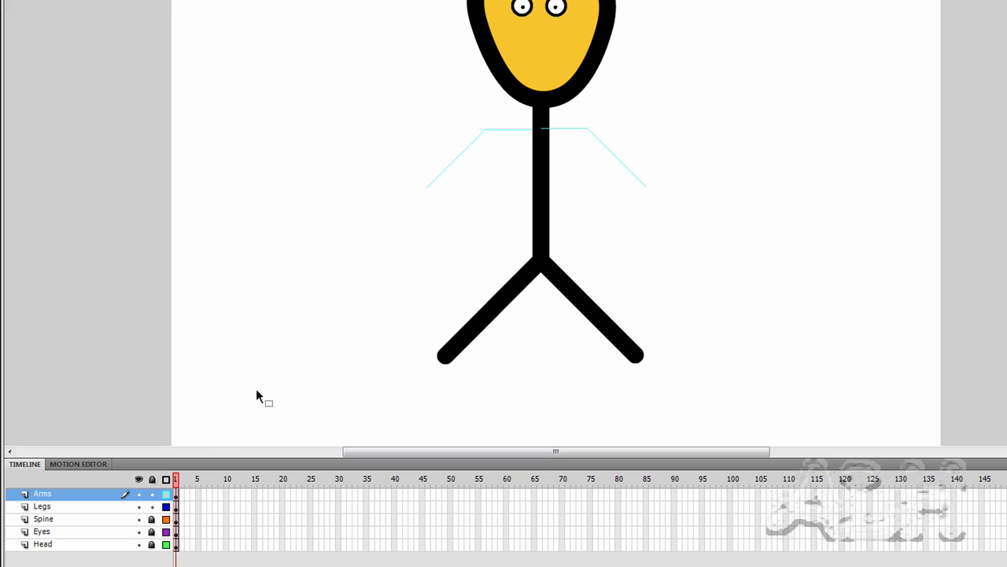
pyautogui.click(166, 519)
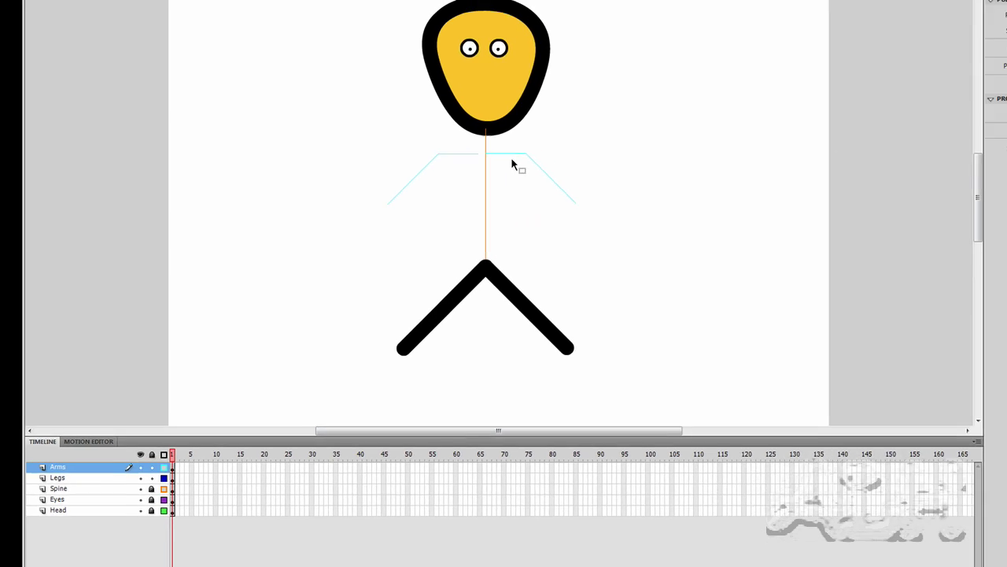
pyautogui.click(802, 32)
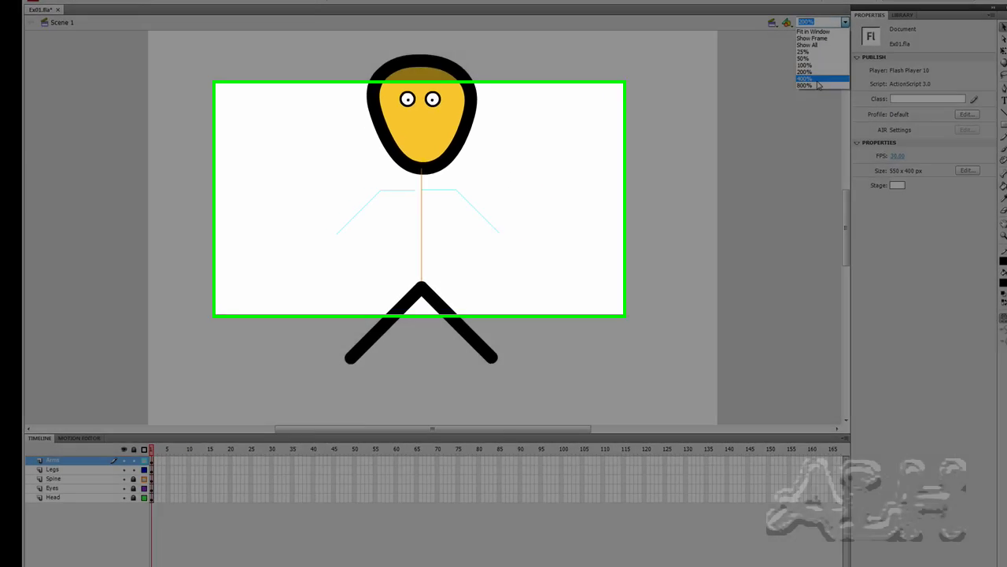
pyautogui.click(778, 85)
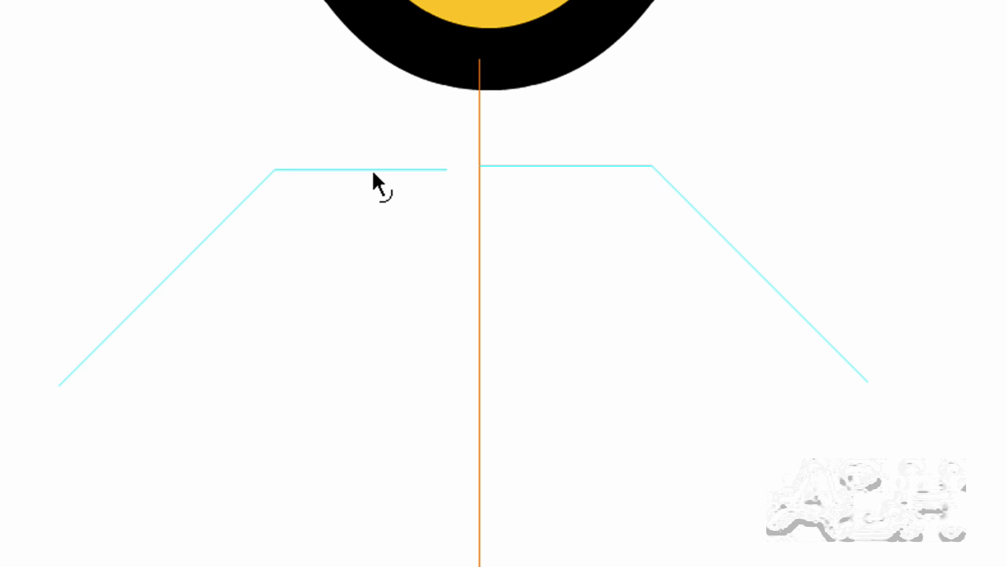
# Step: Select both left-arm segments and nudge them down level with the right arm
pyautogui.click(373, 170)
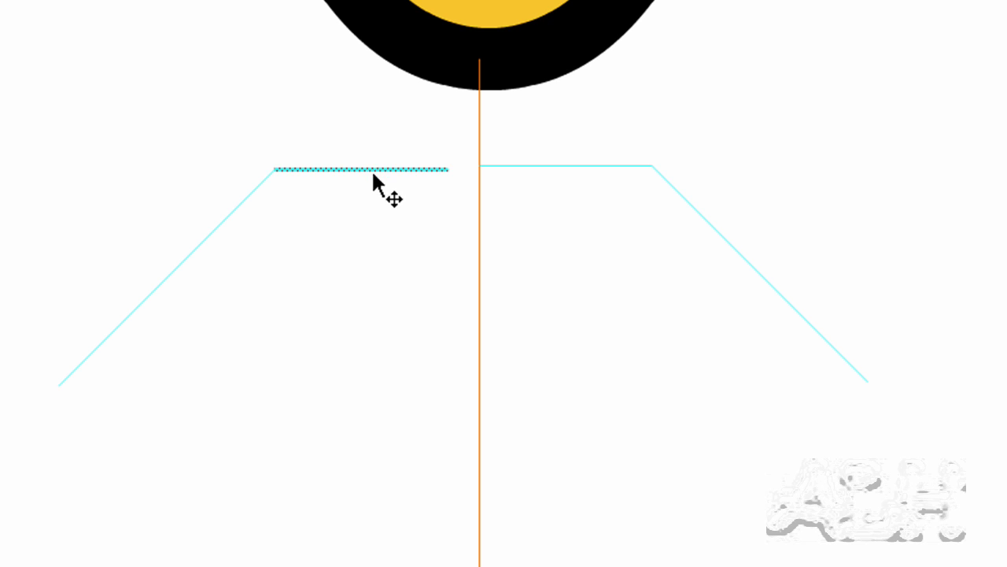
pyautogui.click(248, 193)
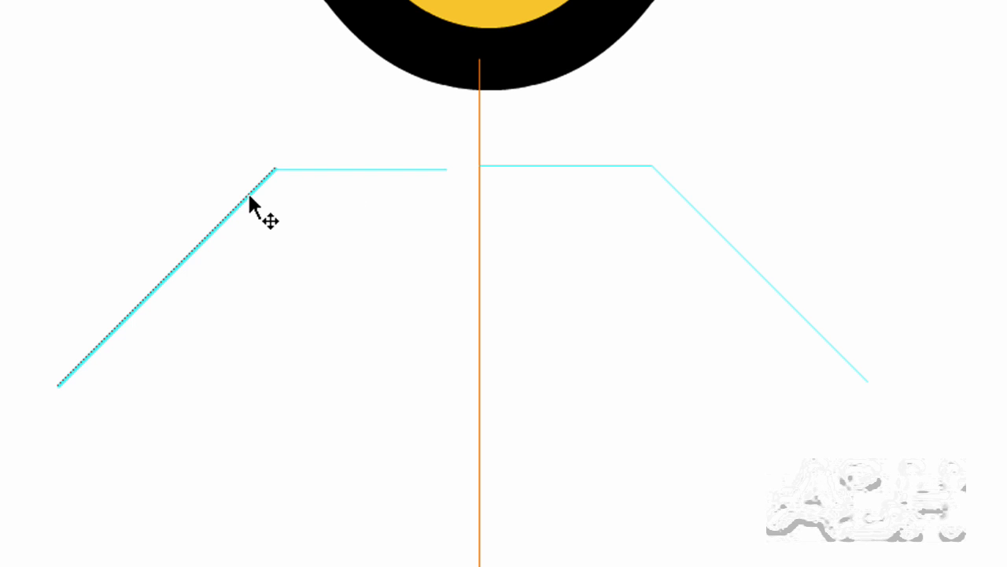
pyautogui.keyDown('shift'); pyautogui.click(300, 168); pyautogui.keyUp('shift')
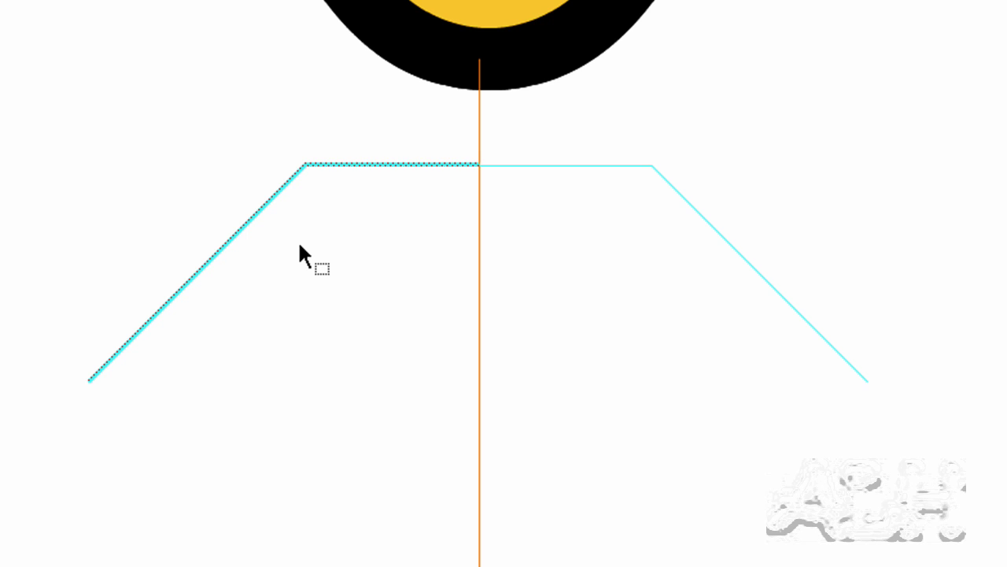
pyautogui.press('Down')
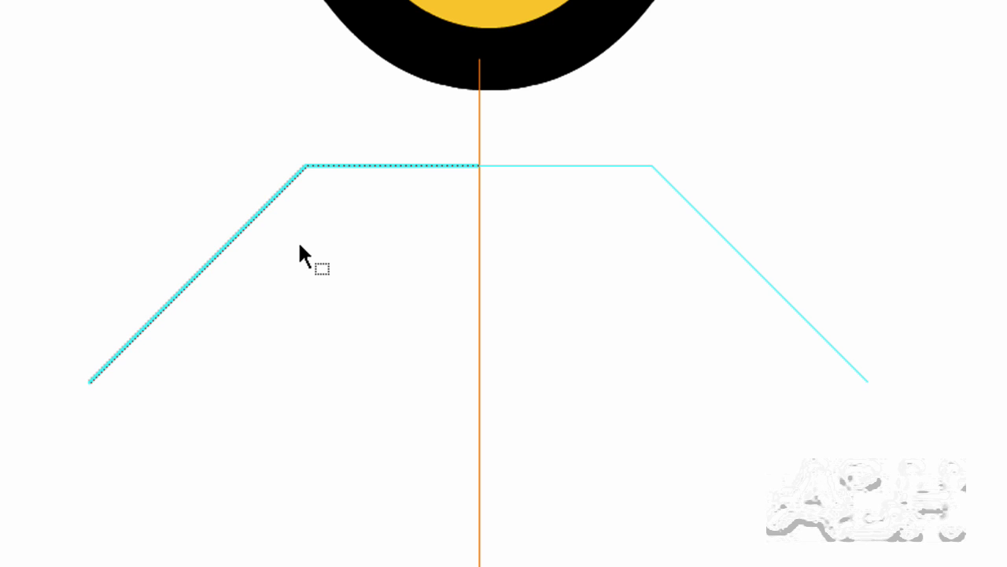
pyautogui.click(300, 244)
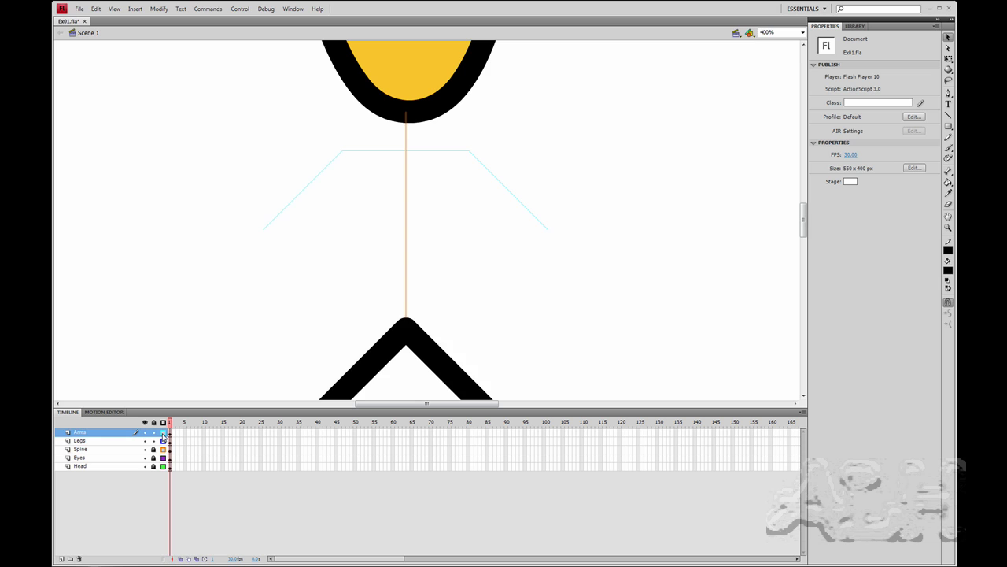
# Step: Return Arms, Legs and Spine to solid display and zoom back to 100%
pyautogui.click(163, 440)
pyautogui.click(163, 432)
pyautogui.click(163, 440)
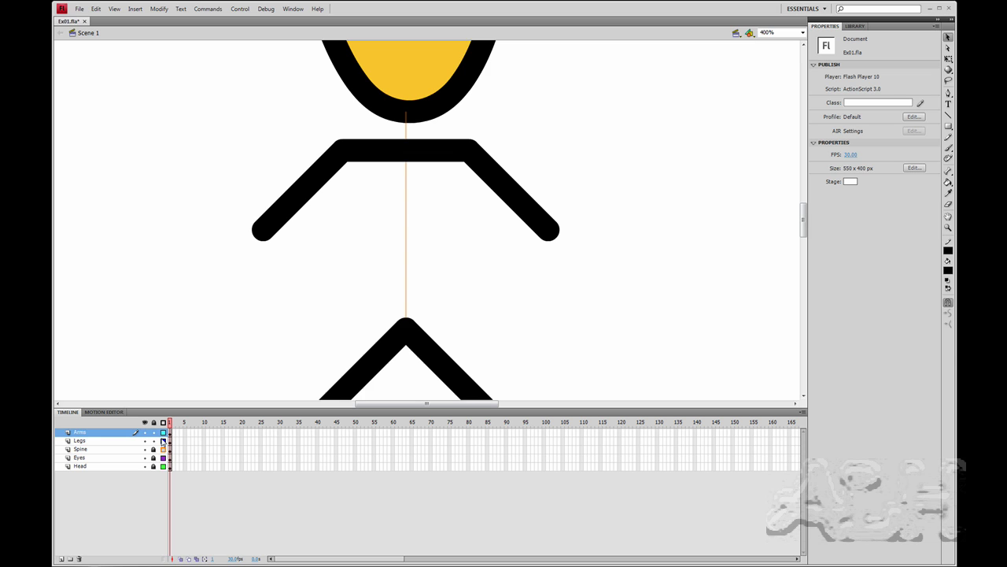
pyautogui.click(163, 449)
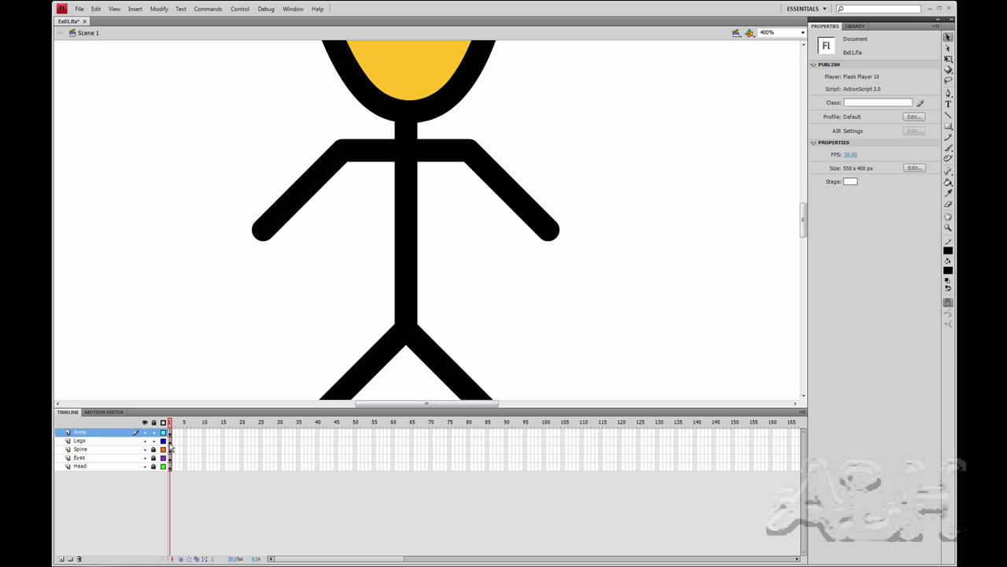
pyautogui.click(802, 33)
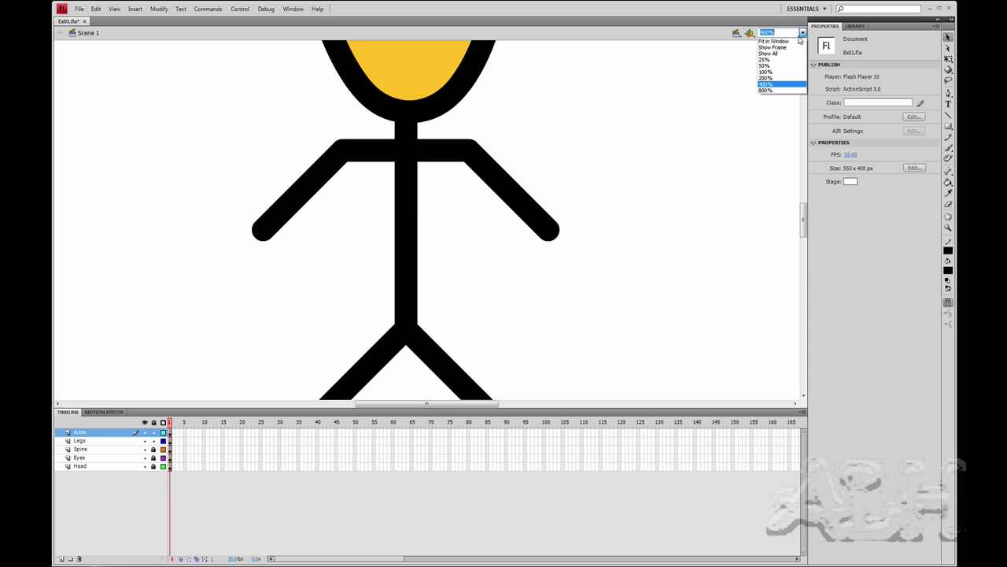
pyautogui.click(777, 75)
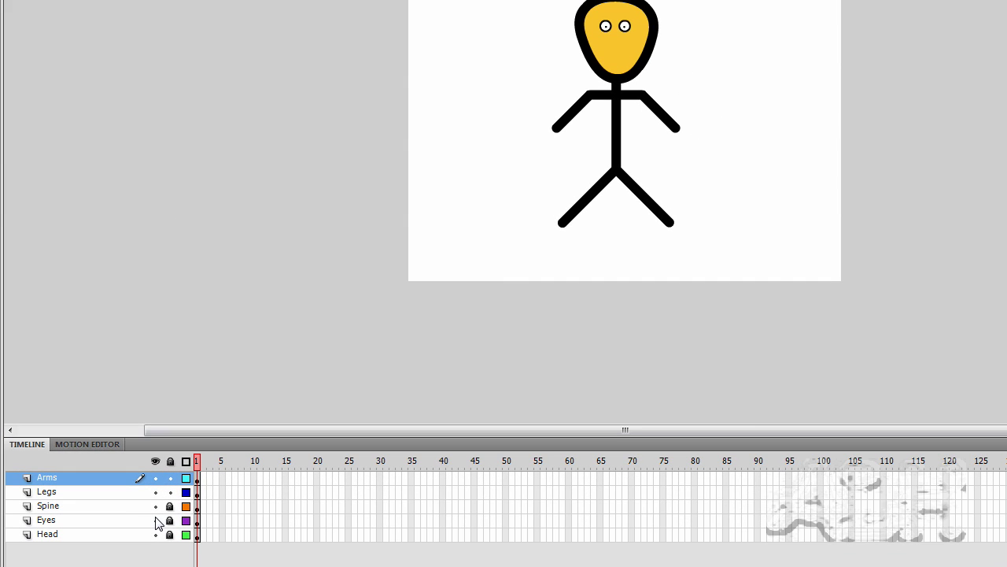
pyautogui.click(449, 229)
pyautogui.click(155, 520)
pyautogui.click(155, 506)
pyautogui.click(156, 506)
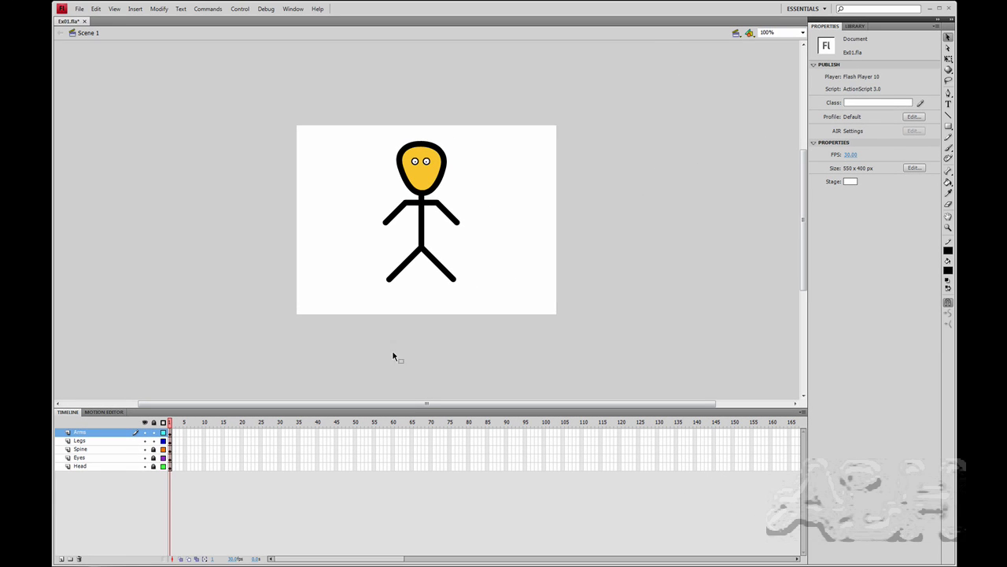
# Step: Add a layer named Mouth and zoom to 400% on the head
pyautogui.click(61, 558)
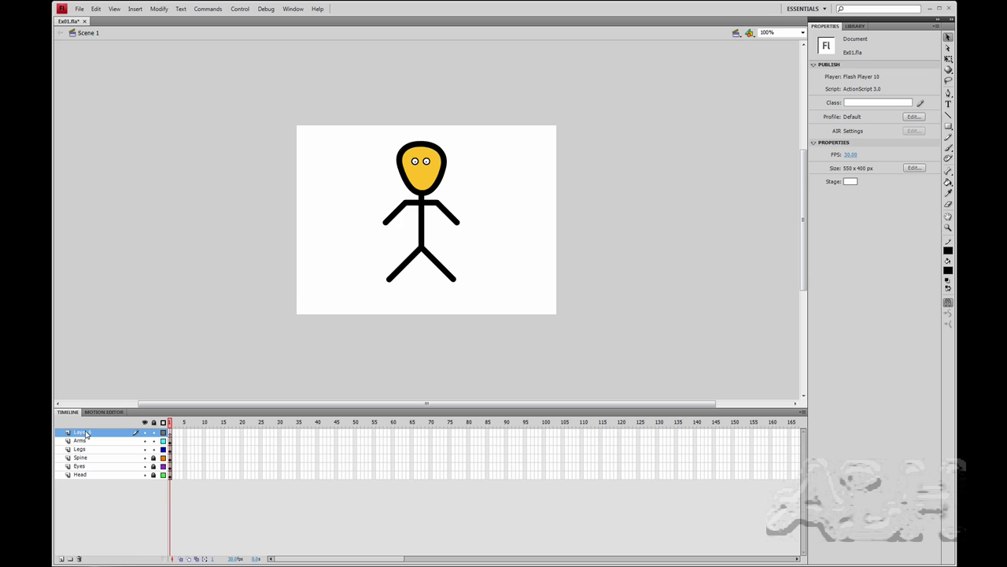
pyautogui.doubleClick(85, 432)
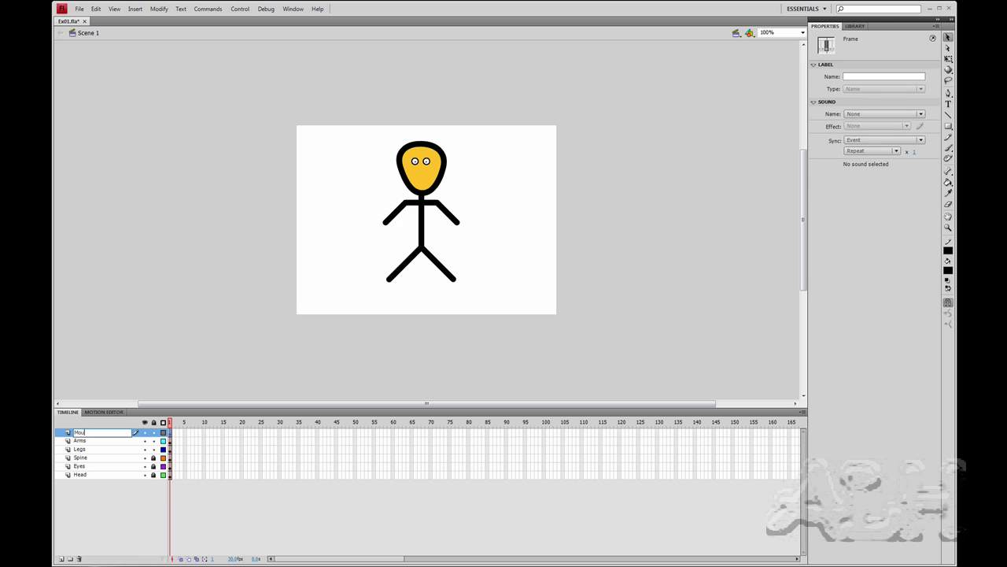
pyautogui.click(320, 208)
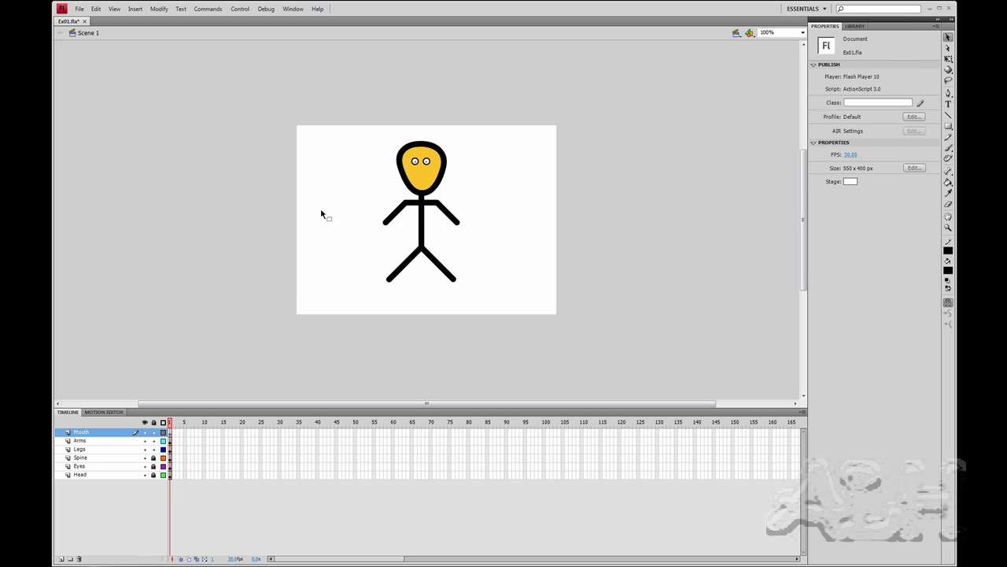
pyautogui.click(802, 32)
pyautogui.click(765, 83)
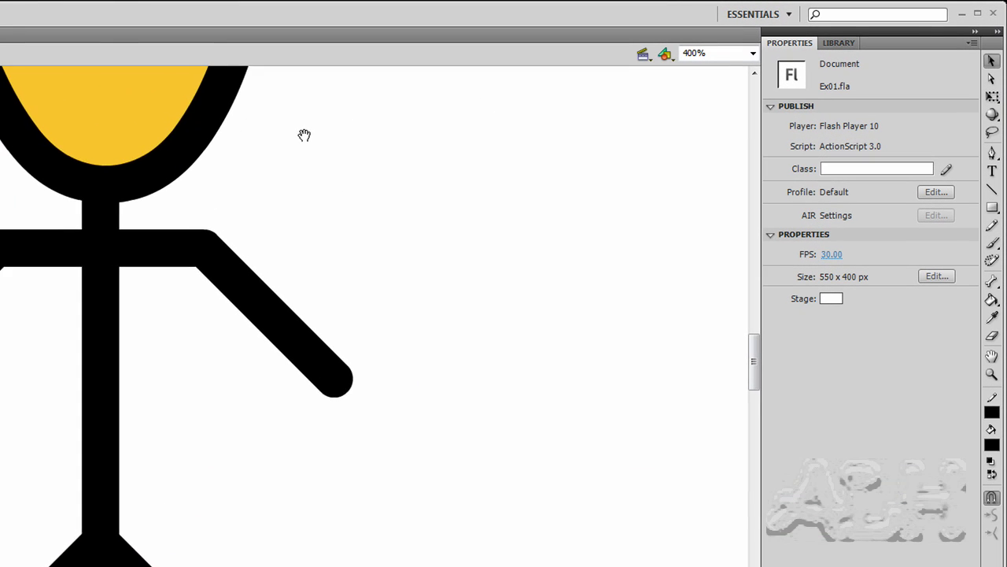
pyautogui.moveTo(525, 84); pyautogui.dragTo(543, 260)
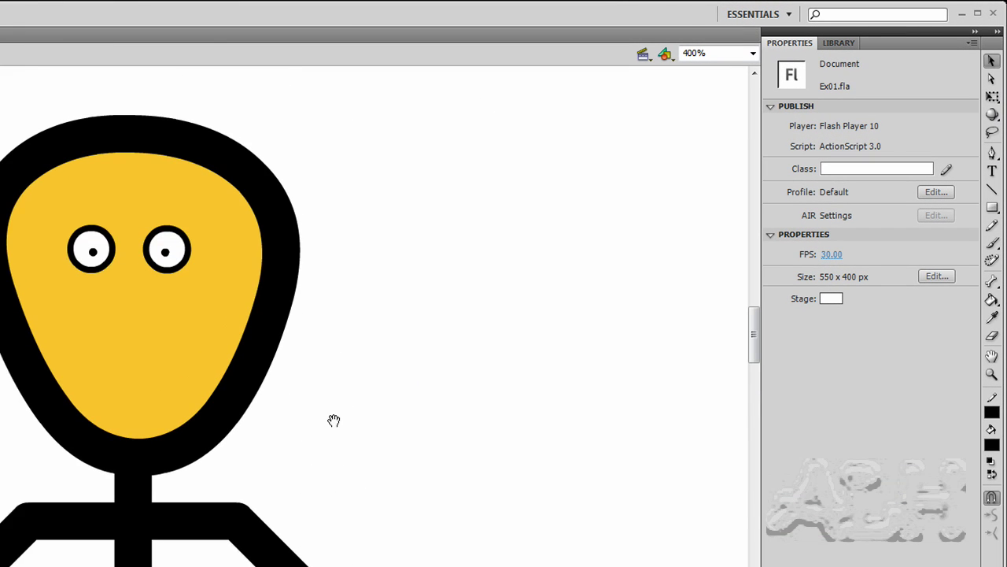
# Step: Draw a stroke-2 line across the face and bend it into a lopsided smile
pyautogui.click(992, 190)
pyautogui.moveTo(946, 150); pyautogui.dragTo(916, 149)
pyautogui.write('2')
pyautogui.press('Return')
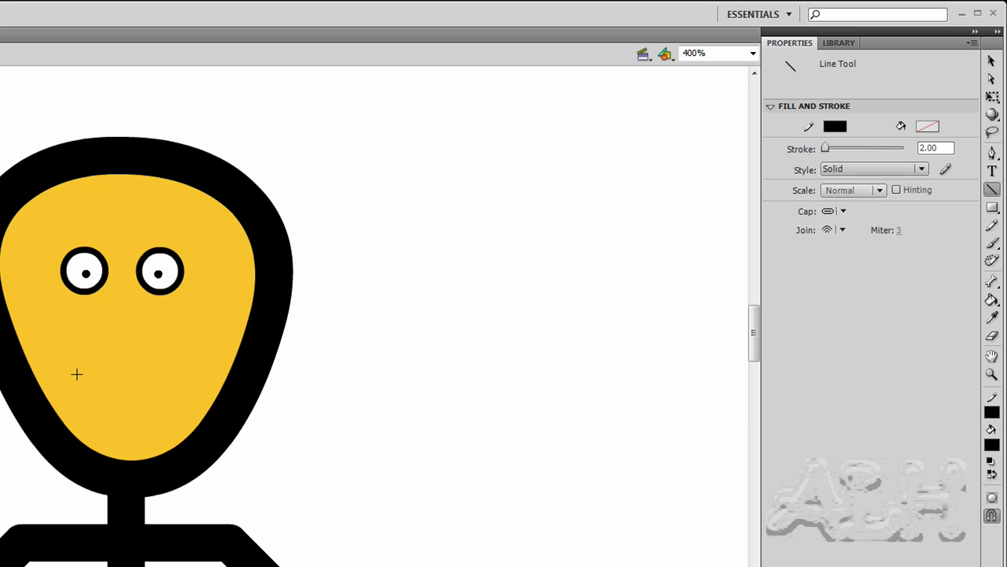
pyautogui.moveTo(75, 389); pyautogui.dragTo(185, 389)
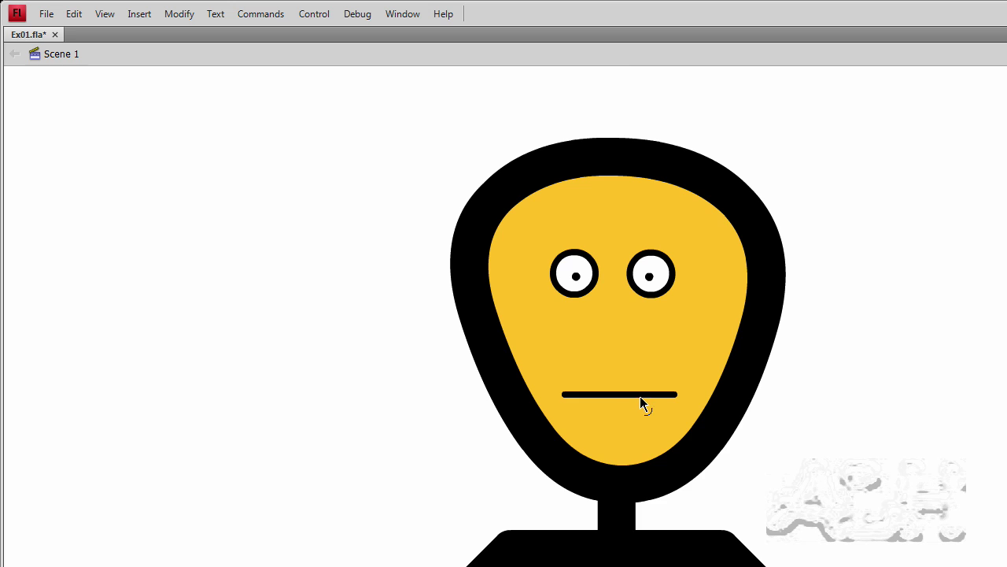
pyautogui.moveTo(646, 395); pyautogui.dragTo(673, 435)
pyautogui.moveTo(566, 396); pyautogui.dragTo(556, 379)
pyautogui.moveTo(639, 420); pyautogui.dragTo(649, 426)
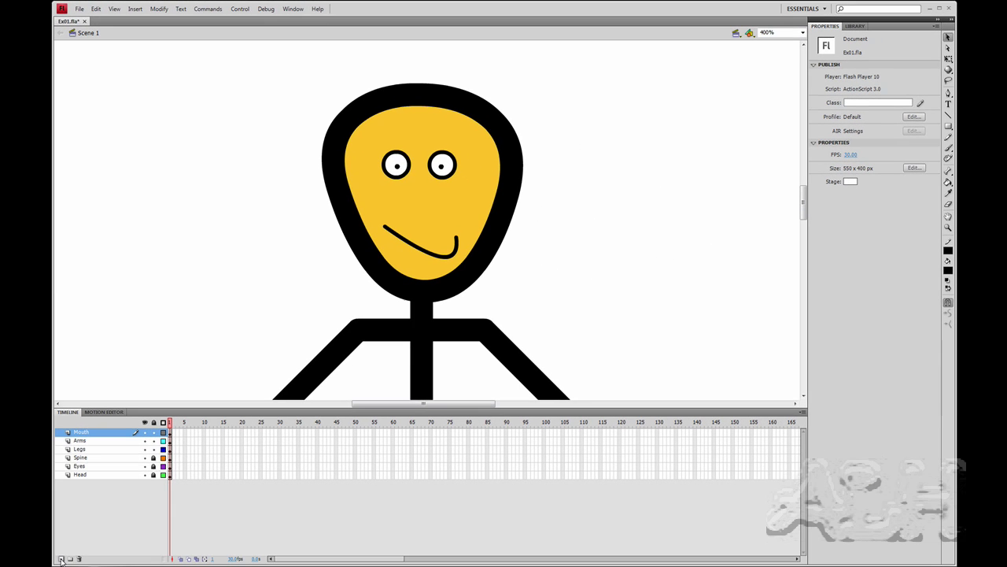
# Step: Add a new top layer named Nose
pyautogui.click(61, 558)
pyautogui.doubleClick(84, 434)
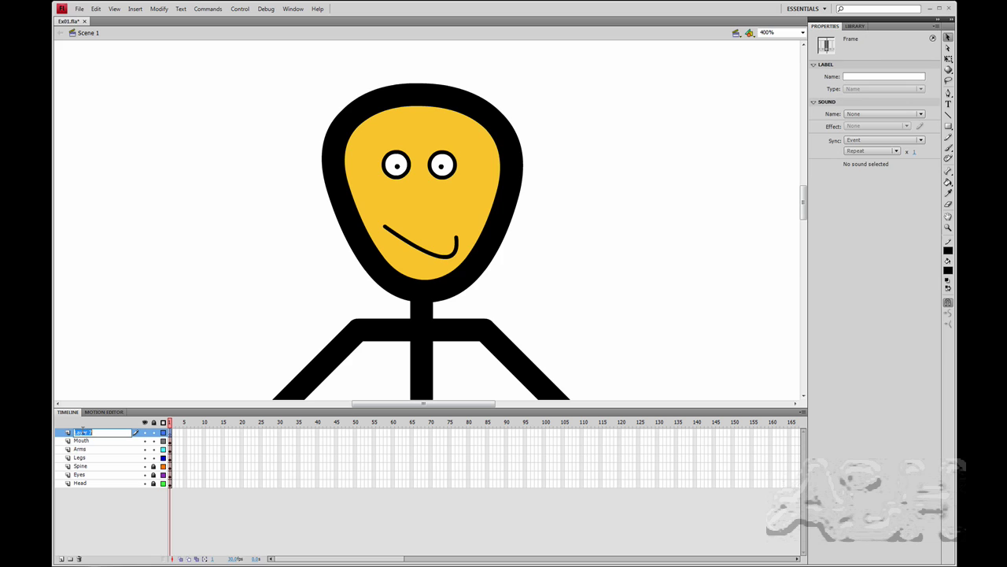
pyautogui.write('Nose')
pyautogui.press('Return')
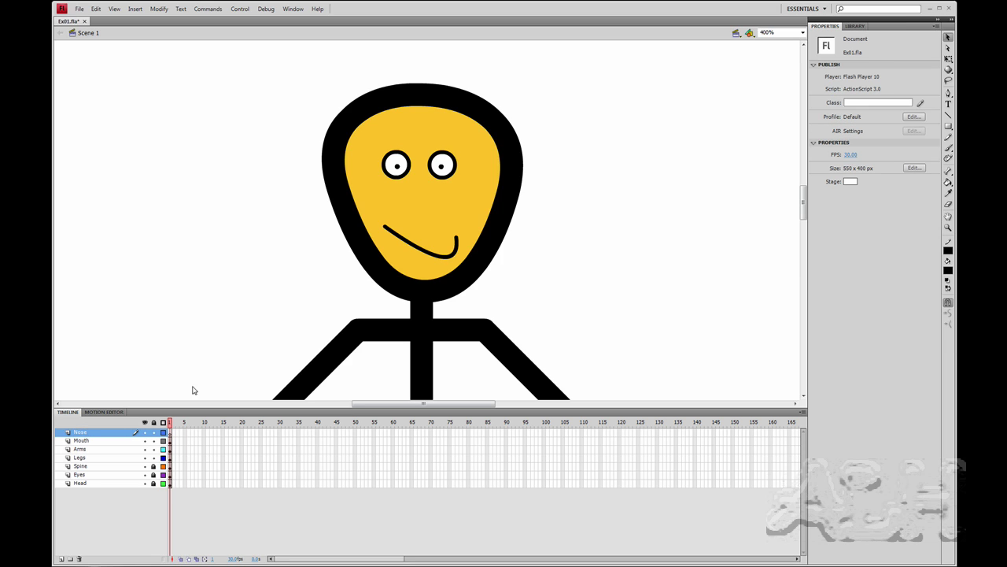
# Step: Draw a short vertical line mid-face and bend it into a small rightward-curving nose
pyautogui.click(949, 115)
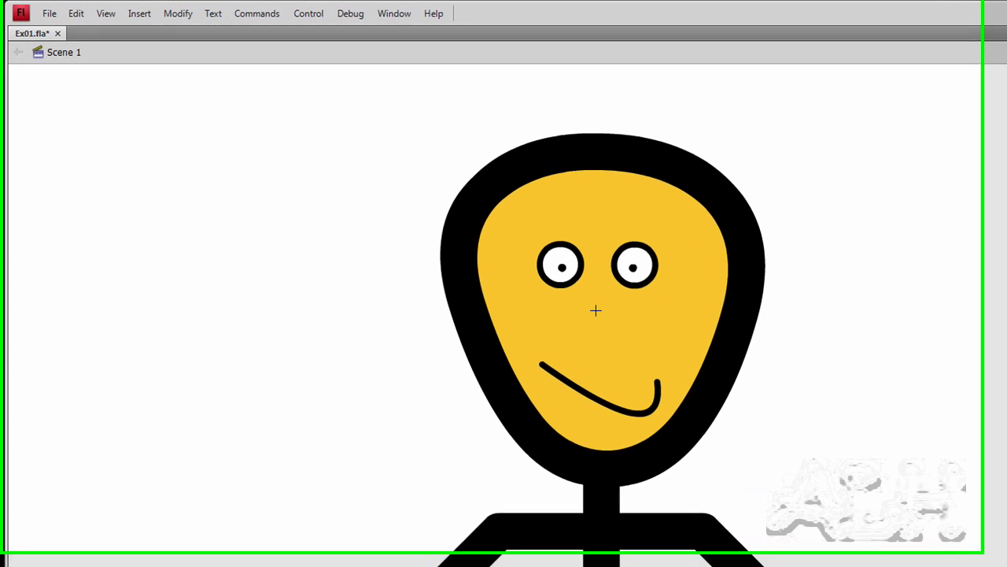
pyautogui.moveTo(419, 193); pyautogui.dragTo(418, 214)
pyautogui.moveTo(610, 355); pyautogui.dragTo(611, 355)
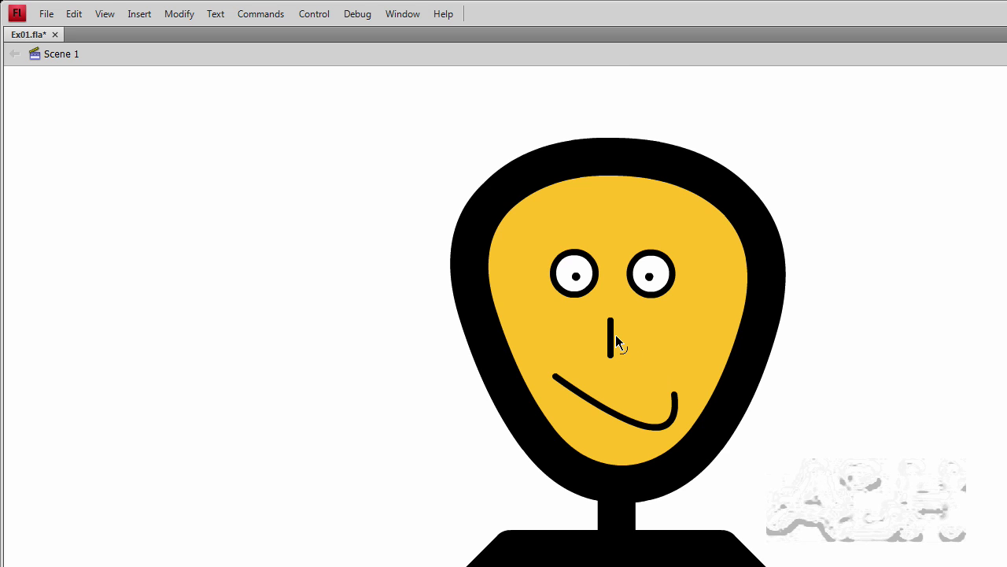
pyautogui.moveTo(613, 334); pyautogui.dragTo(625, 336)
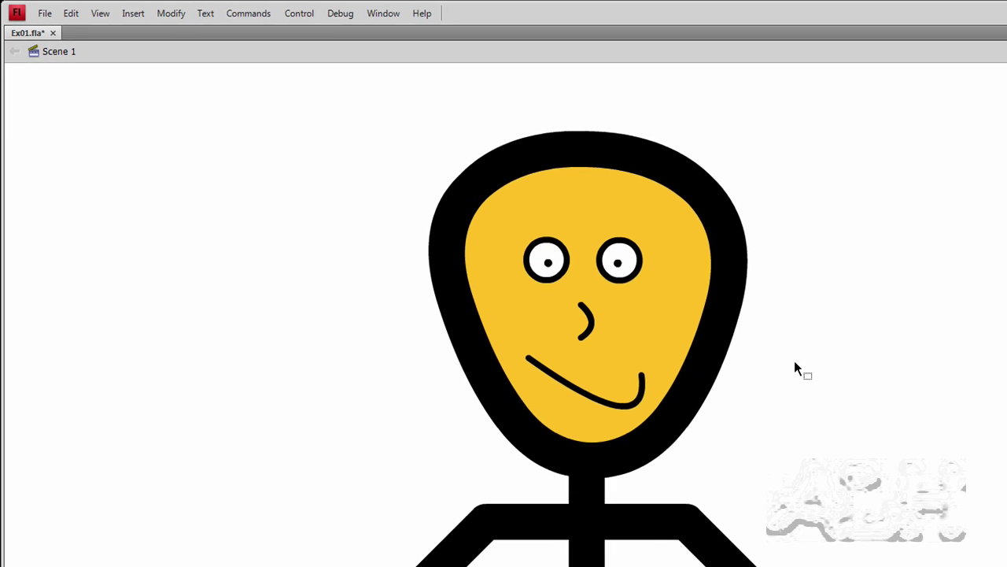
pyautogui.click(971, 43)
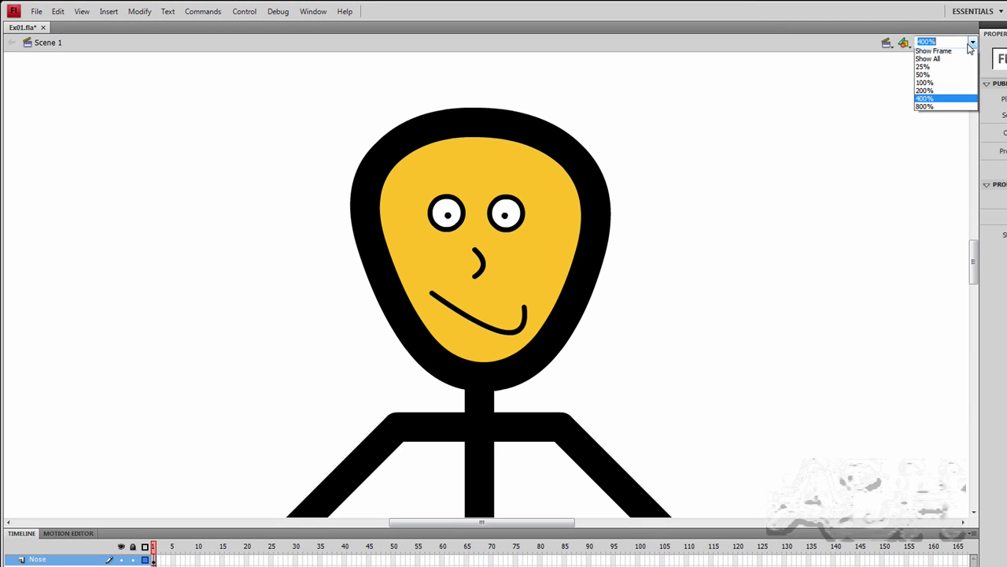
# Step: Zoom back to 100%, then insert Layer 8 above Nose and rename it Hair
pyautogui.click(939, 94)
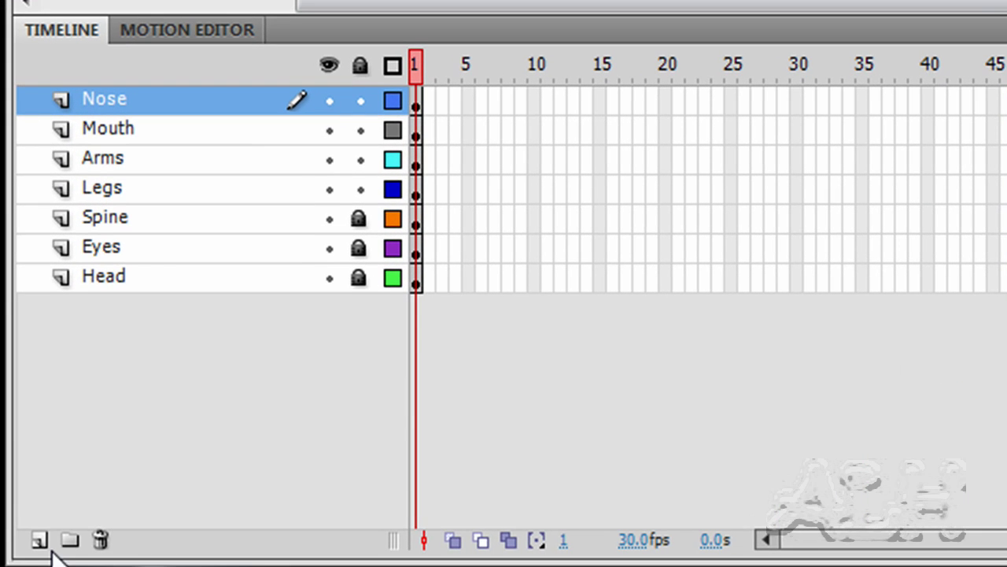
pyautogui.click(40, 539)
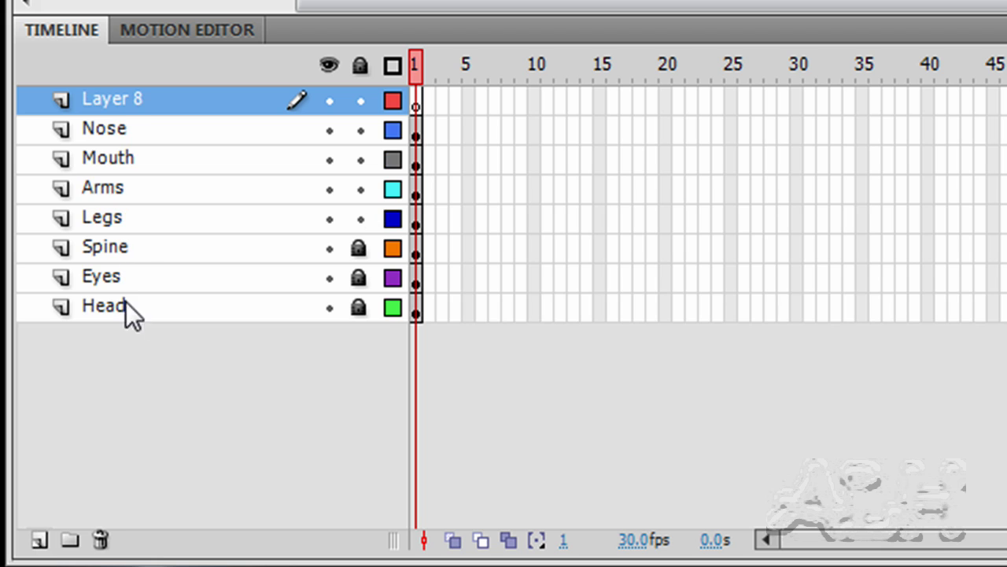
pyautogui.doubleClick(119, 102)
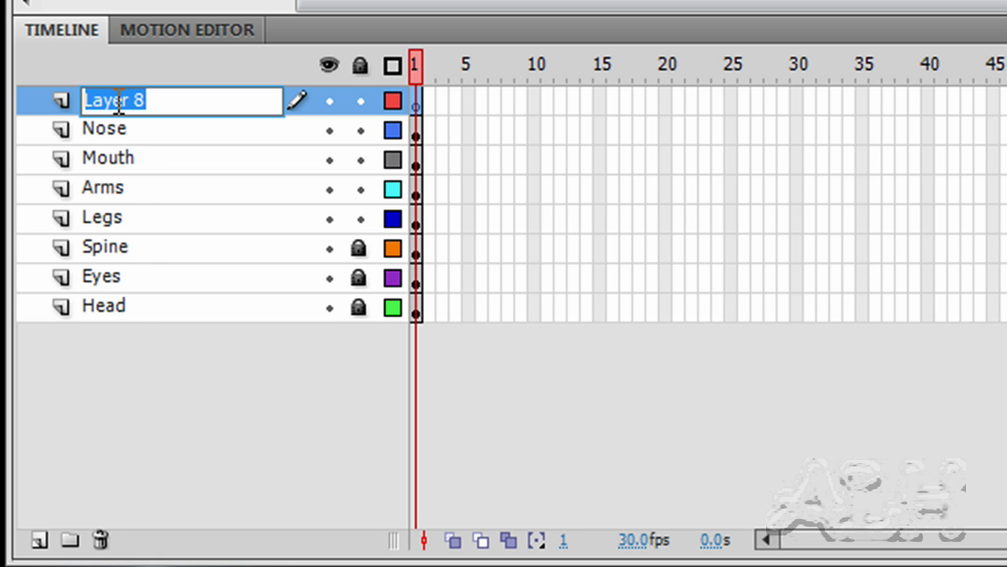
pyautogui.write('Hair')
pyautogui.press('Return')
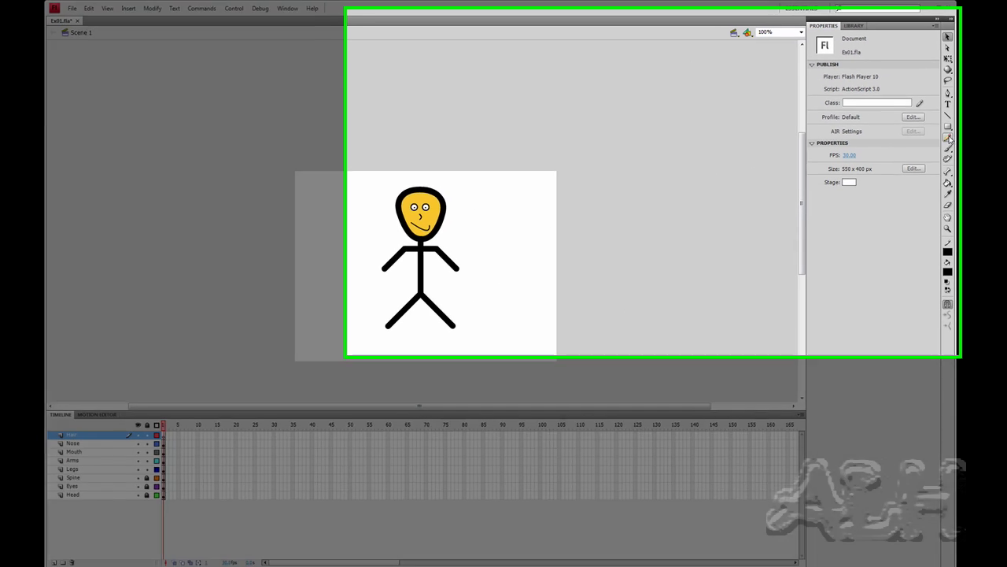
# Step: Switch to the Pencil tool with Smooth mode for the curly hair outline
pyautogui.click(946, 136)
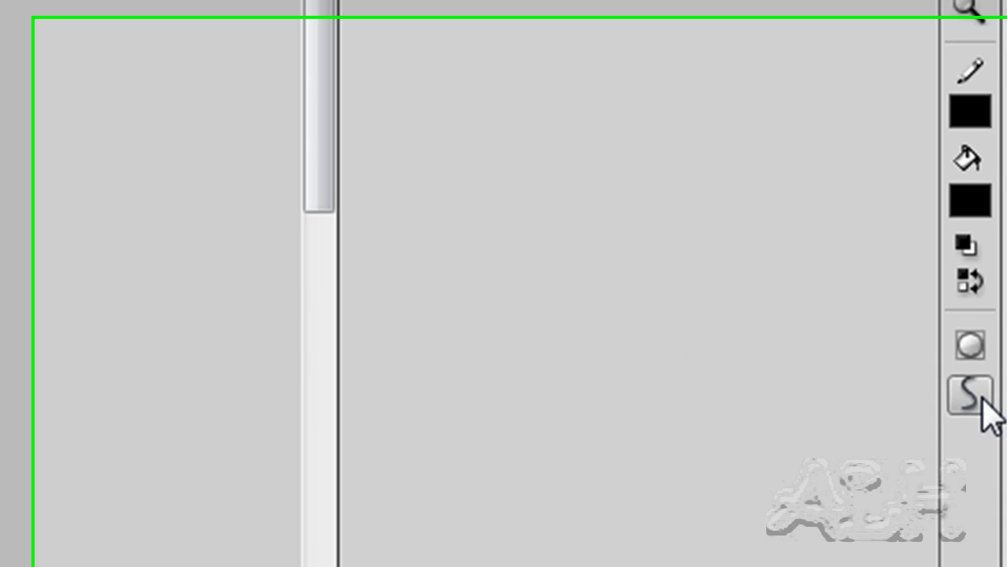
pyautogui.click(991, 502)
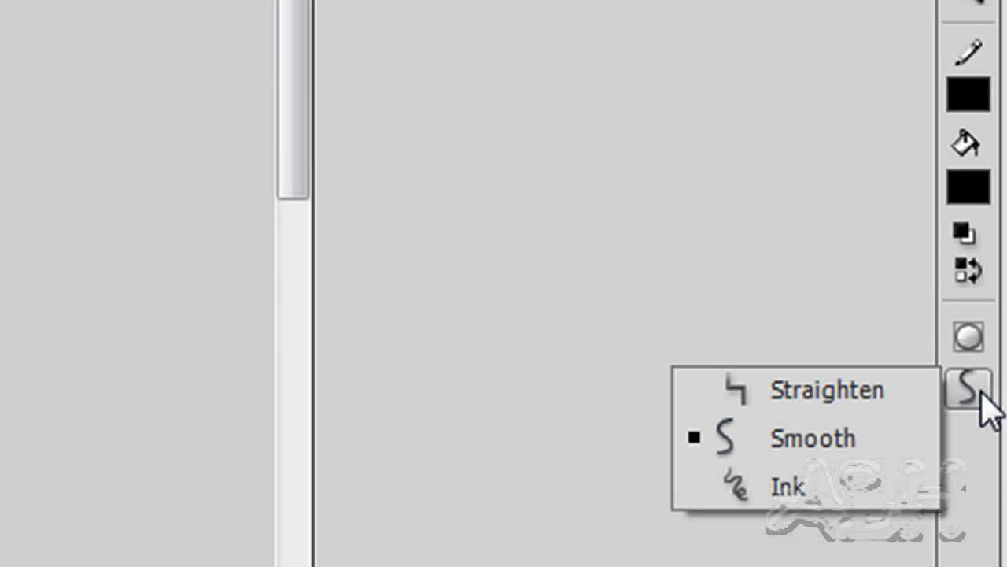
pyautogui.click(780, 431)
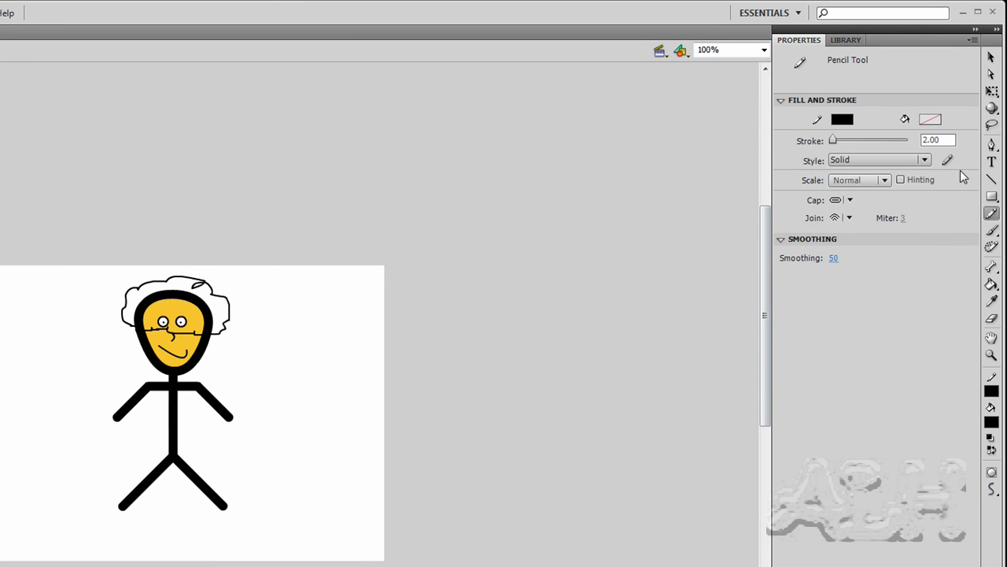
# Step: Use the Paint Bucket with black fill to fill the hair outline
pyautogui.click(992, 285)
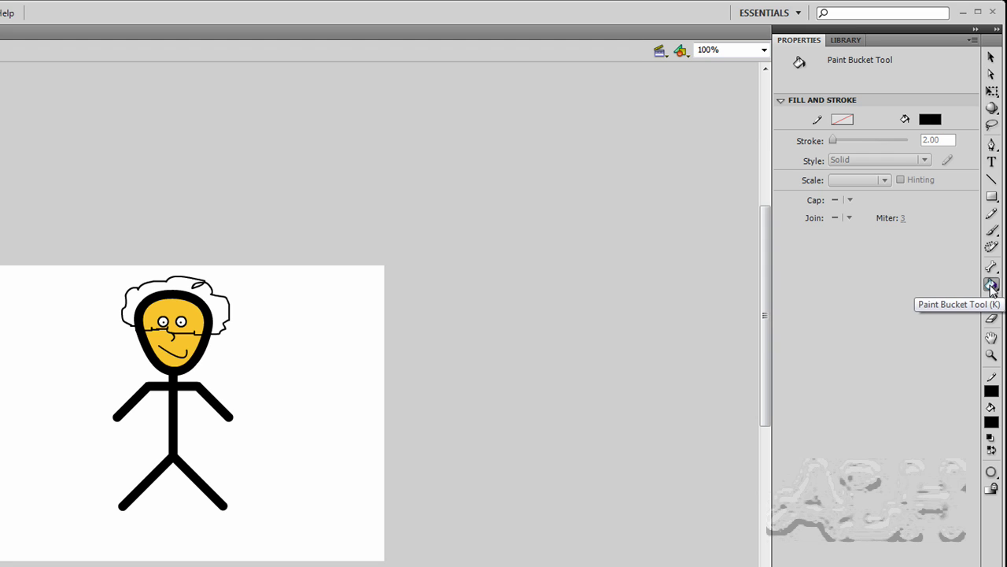
pyautogui.click(993, 390)
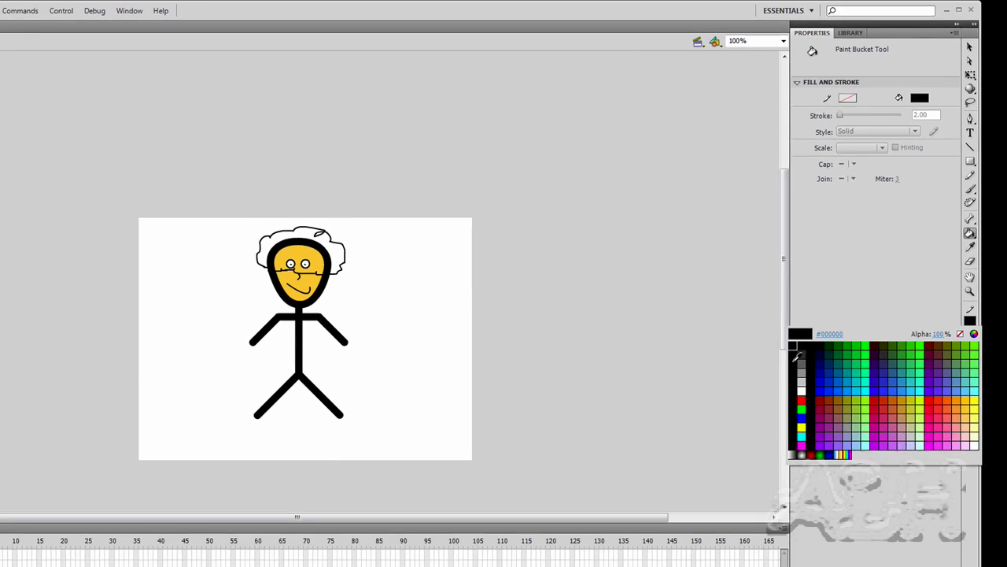
pyautogui.click(776, 422)
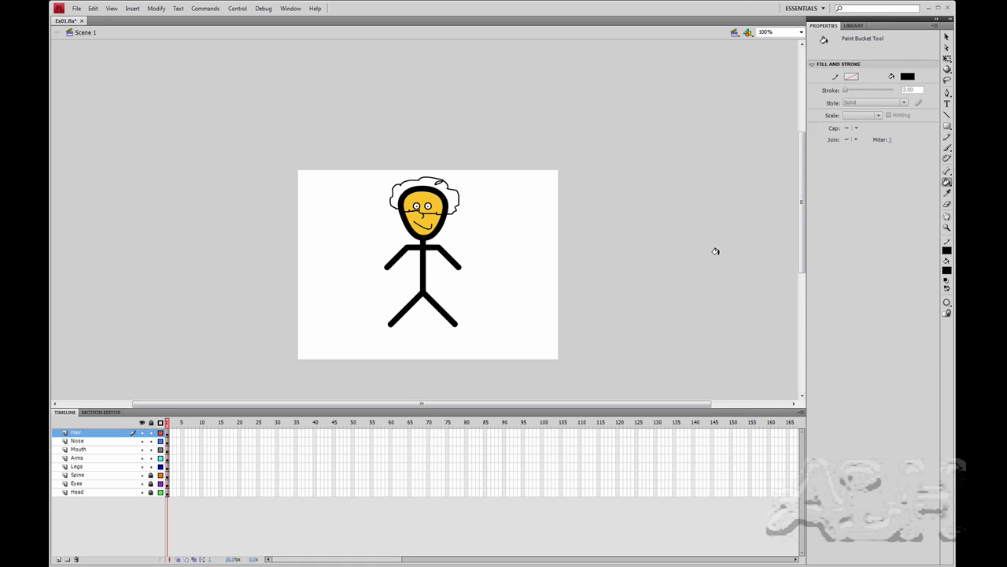
pyautogui.click(448, 190)
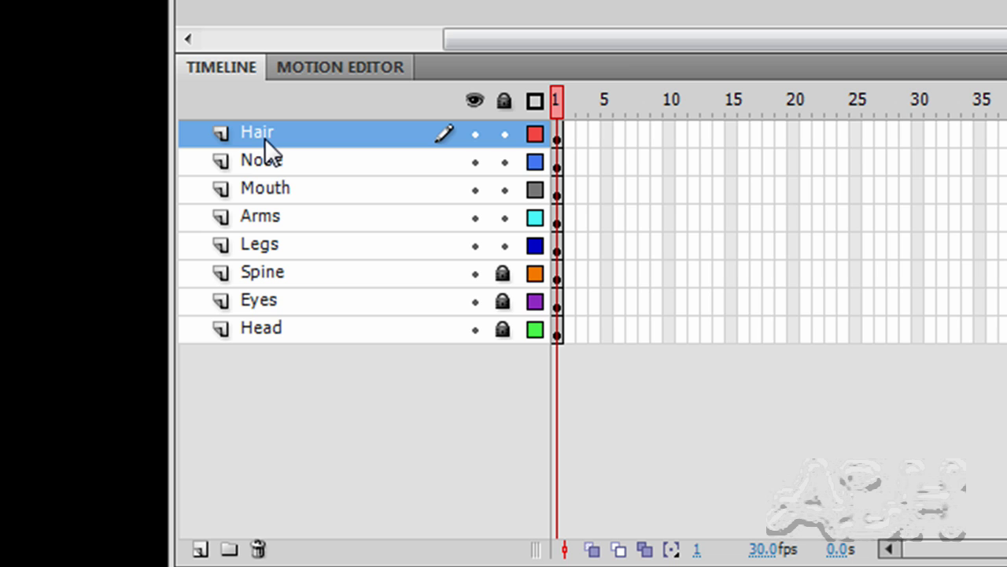
# Step: Drag the Hair layer below Nose and down to the bottom, under Head
pyautogui.moveTo(252, 138); pyautogui.dragTo(255, 213)
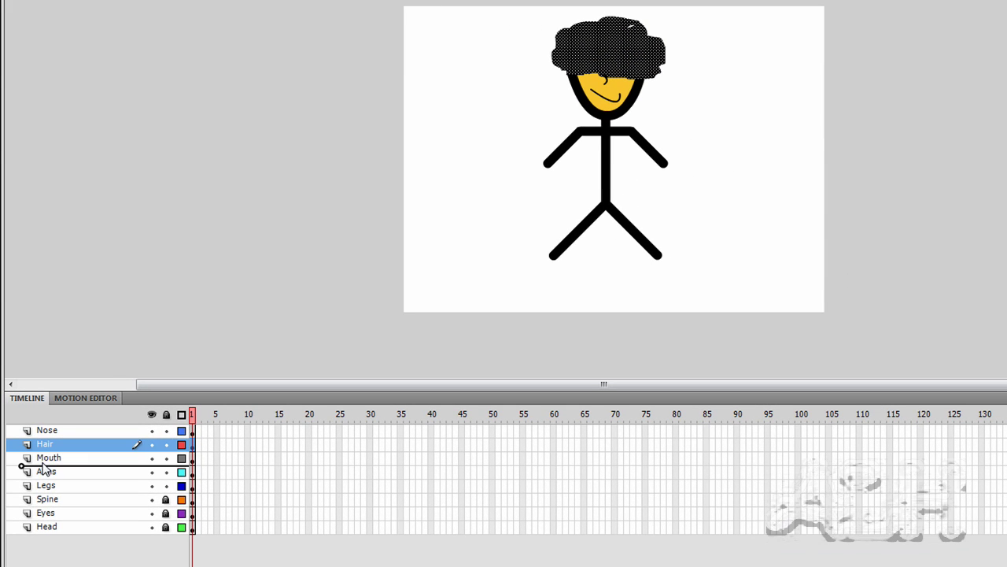
pyautogui.moveTo(43, 468); pyautogui.dragTo(40, 549)
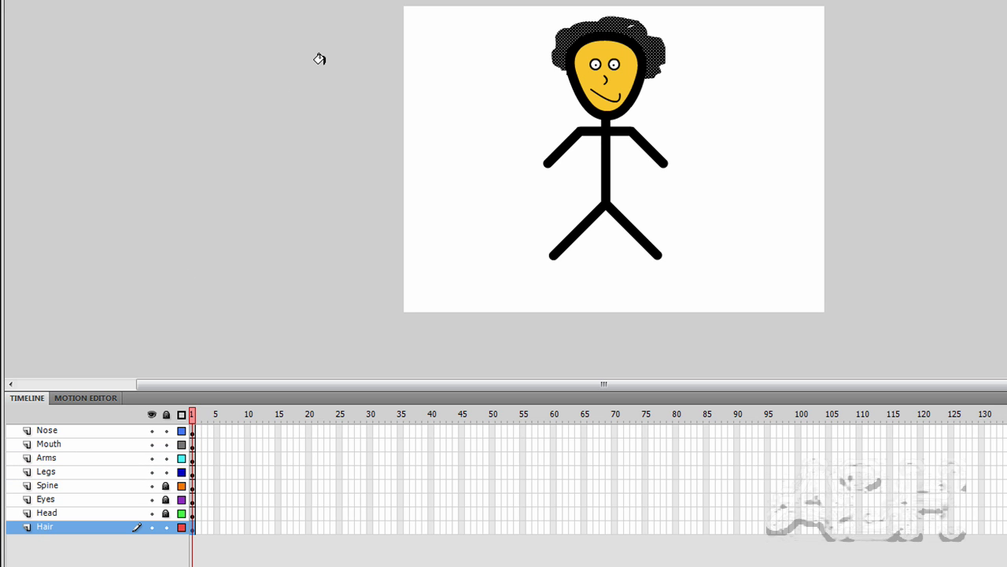